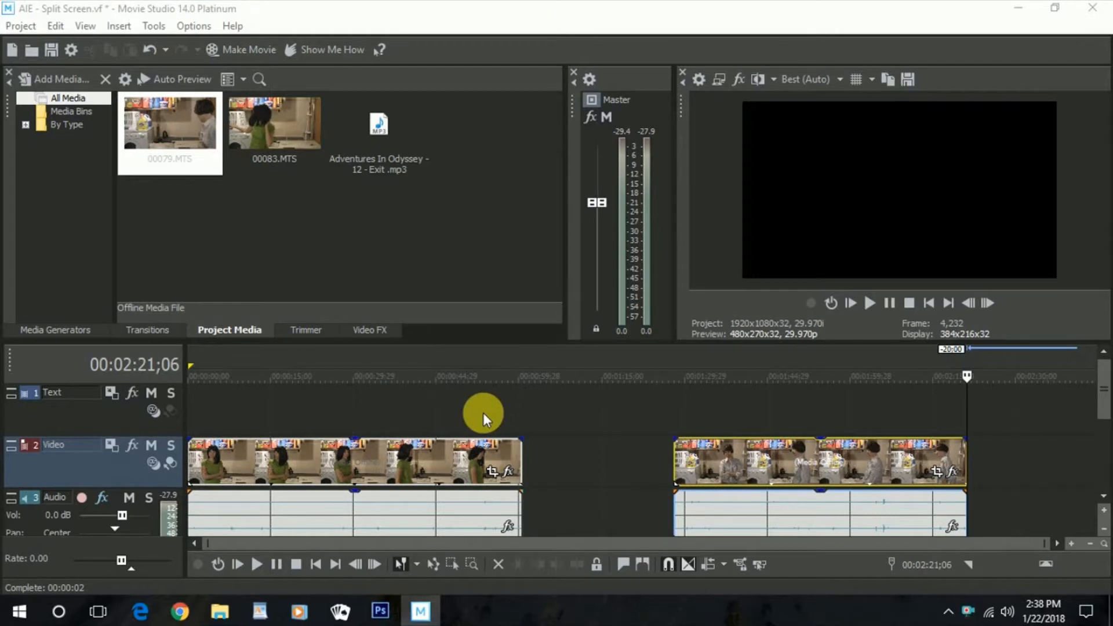
- Examine the first clip on the Video track at several points and compare it with the source clips in the project media
left_click(416, 412)
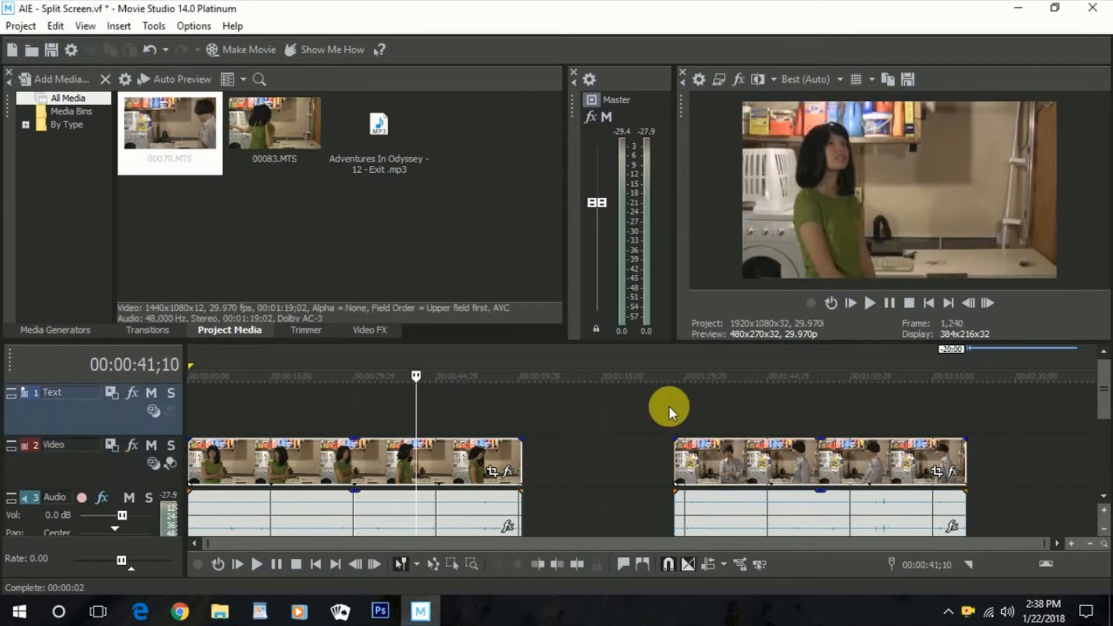
left_click(350, 405)
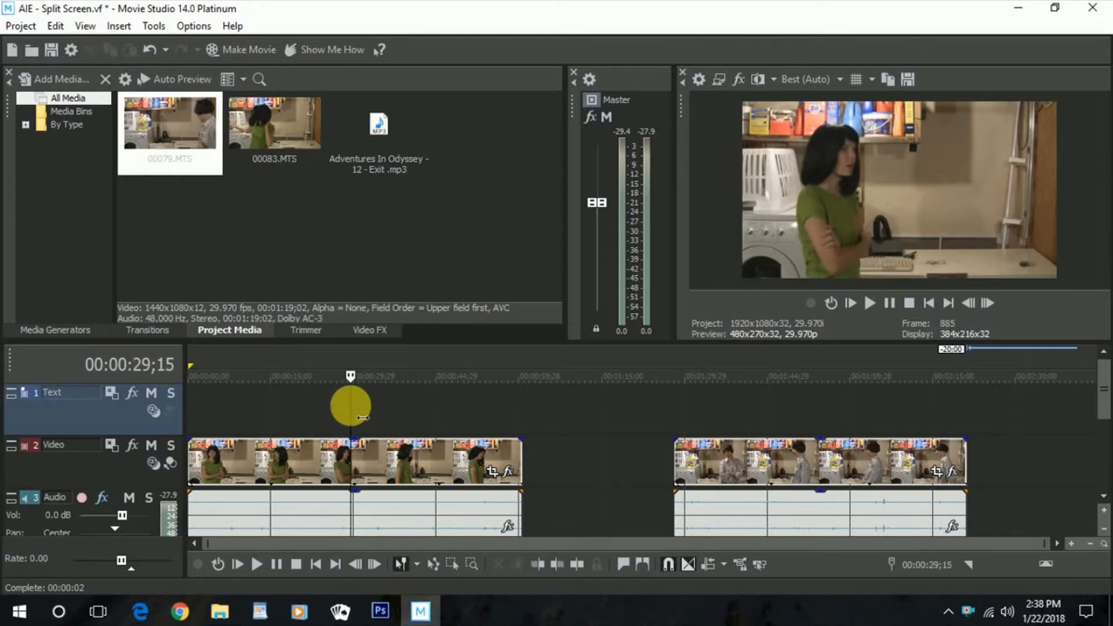
left_click(276, 136)
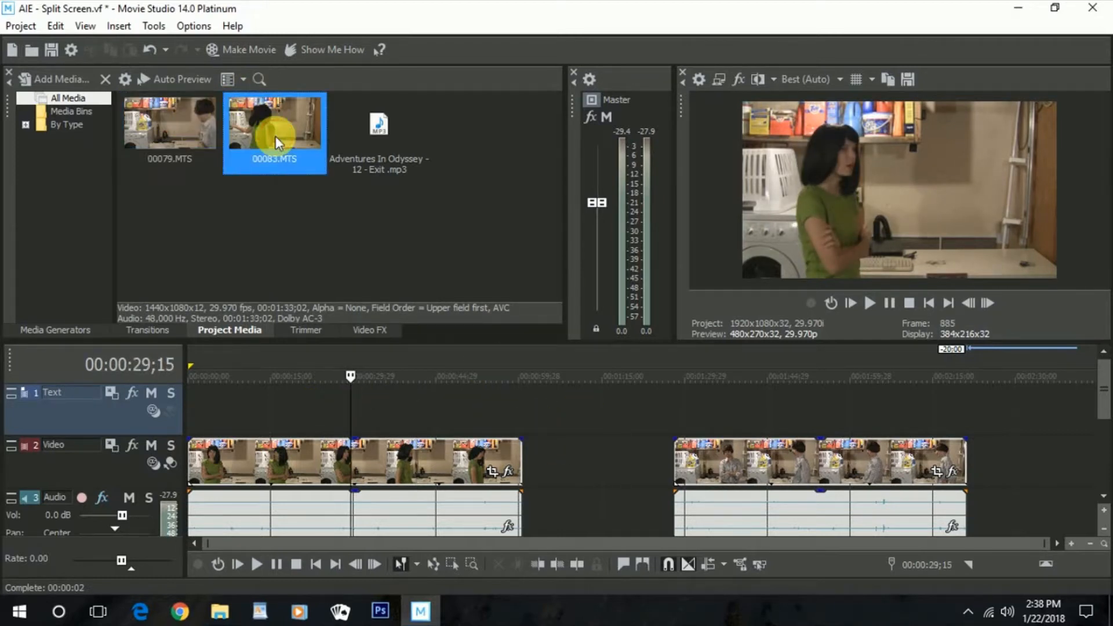
left_click(175, 137)
left_click(220, 199)
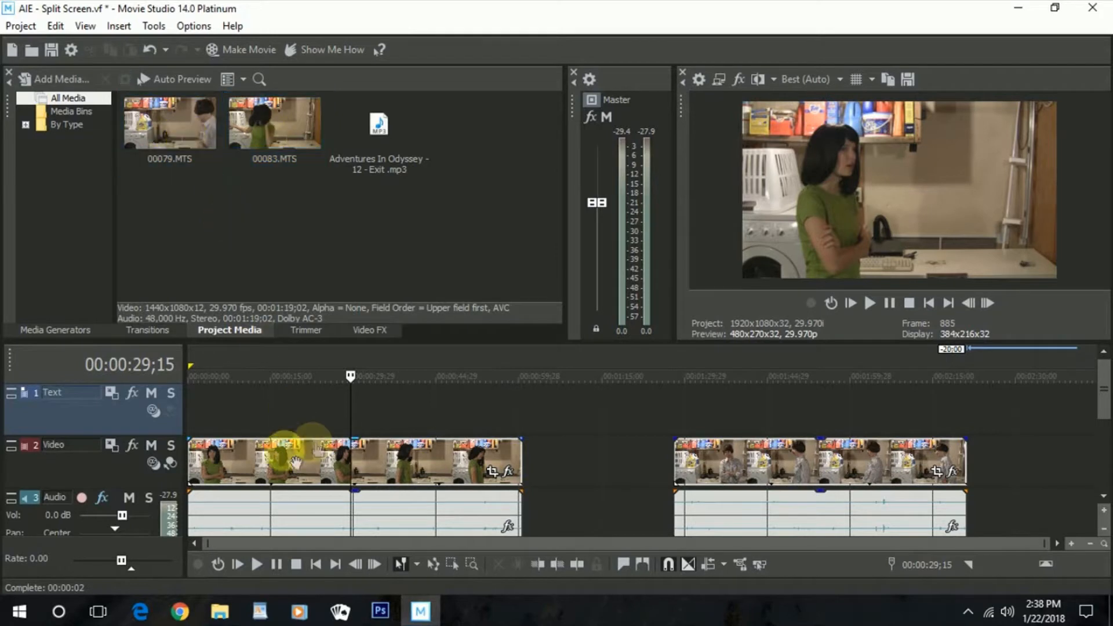
left_click(237, 461)
left_click(413, 459)
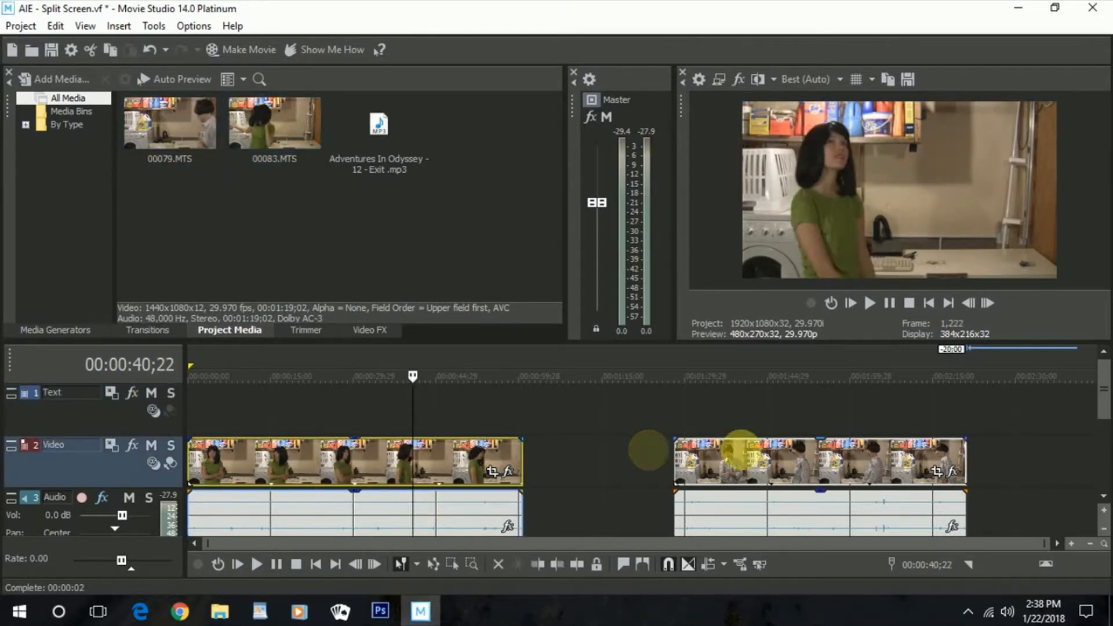
- Move the second video clip up to the Text track, clear its grouping with its audio, and delete that audio
left_click_drag(757, 476, 641, 415)
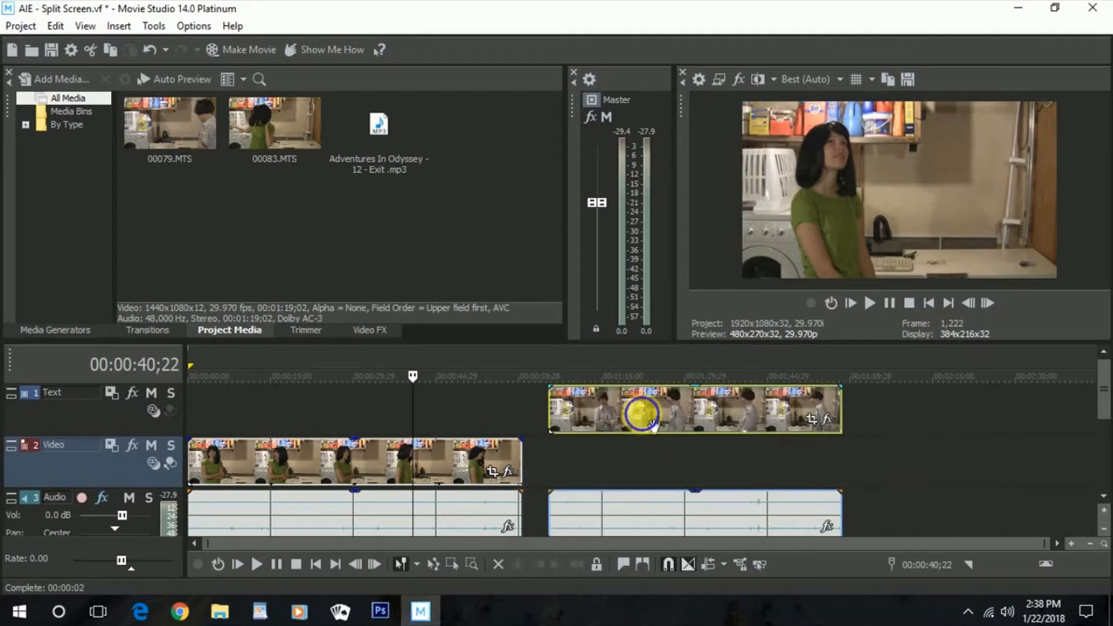
right_click(642, 415)
mouse_move(666, 516)
left_click(562, 447)
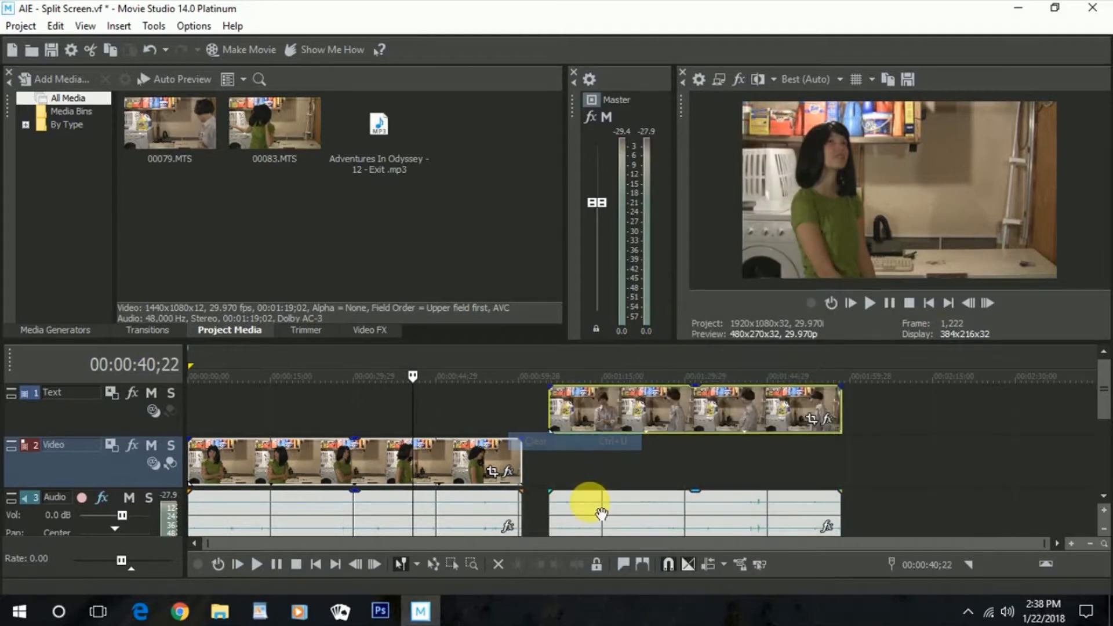
left_click(588, 507)
key("Delete")
- Clear the grouping of the remaining clip on the Video track and delete its original audio
right_click(384, 462)
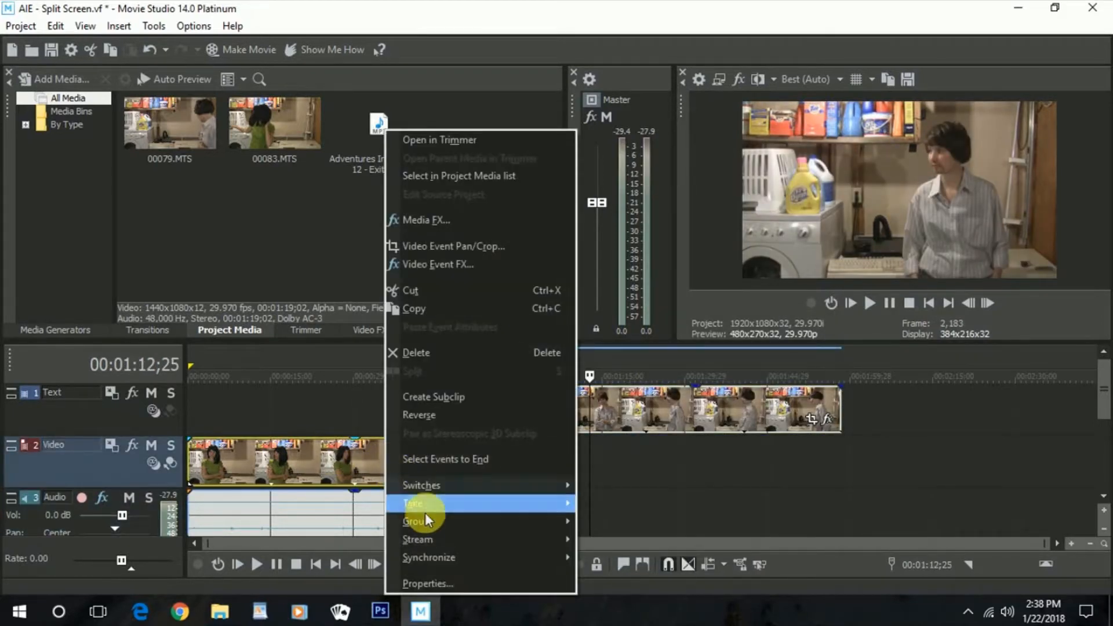
mouse_move(426, 517)
left_click(319, 443)
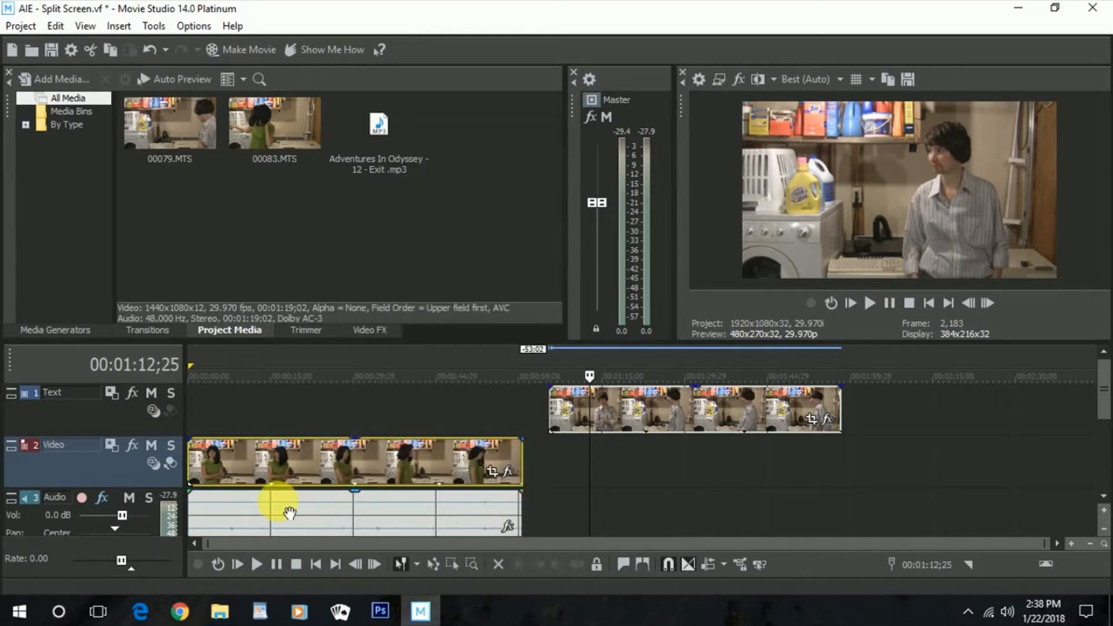
left_click(275, 510)
key("Delete")
- Move the Text track clip to the start of the timeline, directly above the Video track clip
left_click_drag(637, 428, 225, 421)
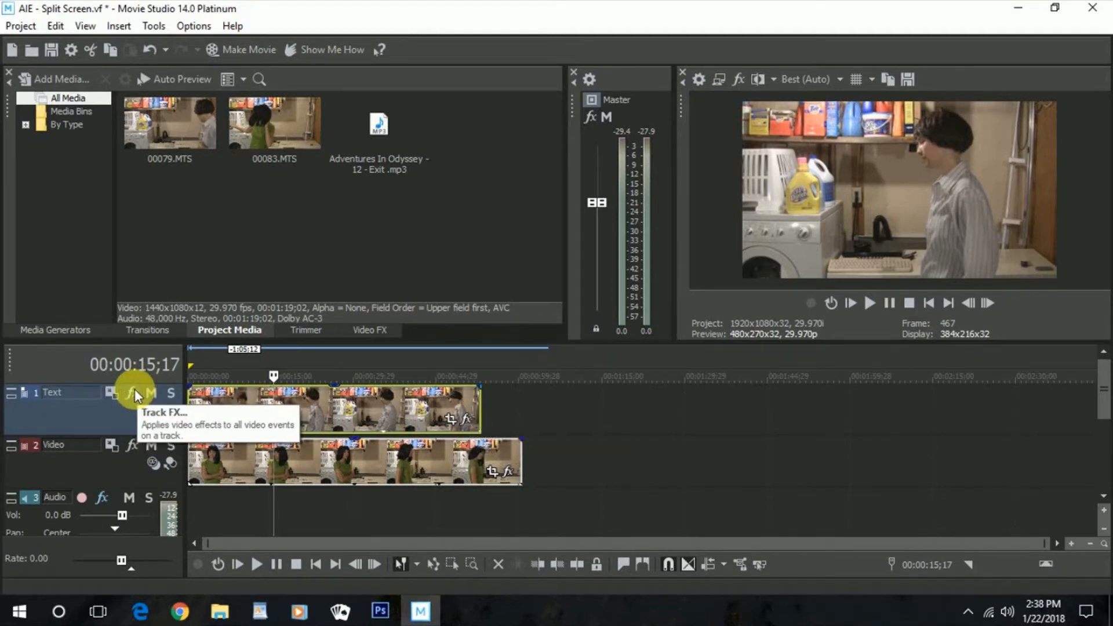
left_click(491, 402)
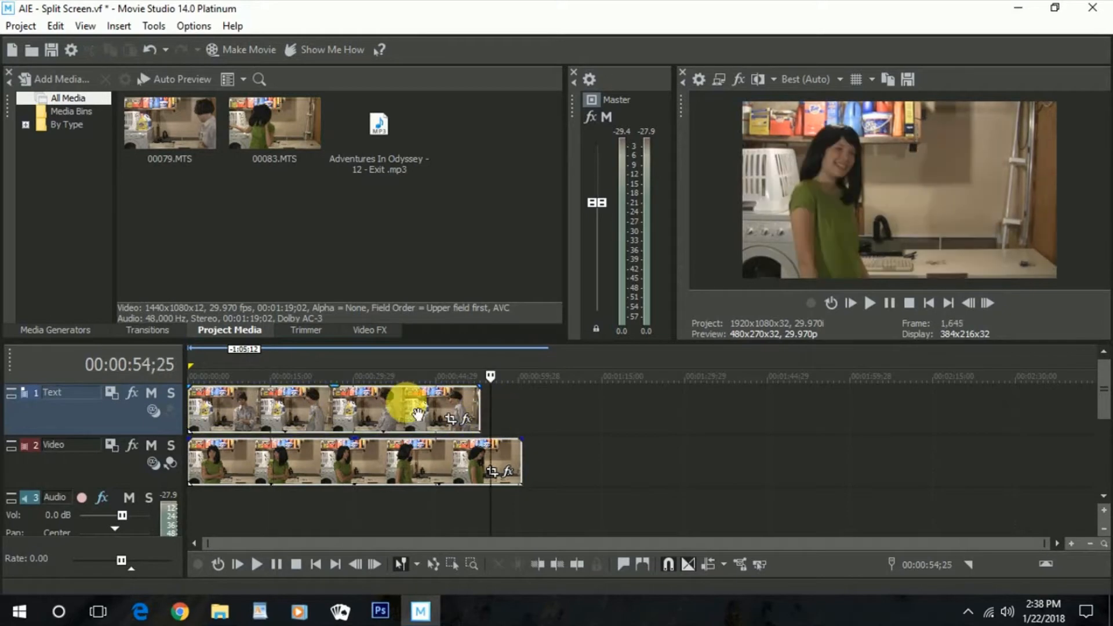
- Add the VEGAS Cookie Cutter effect to the Text track as a track effect
left_click(132, 393)
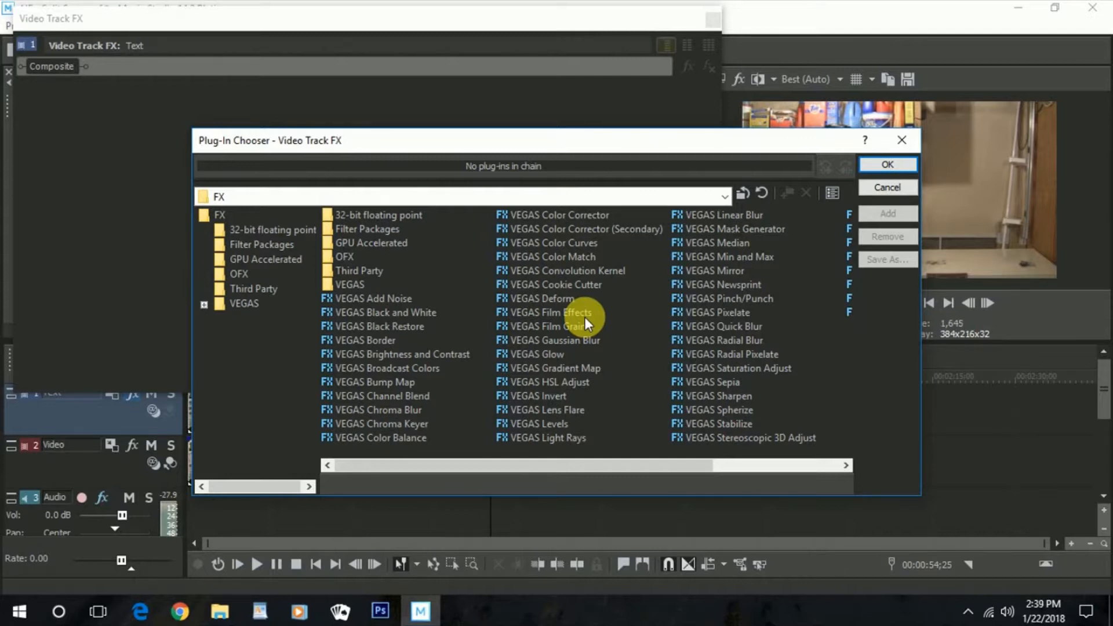
left_click(557, 284)
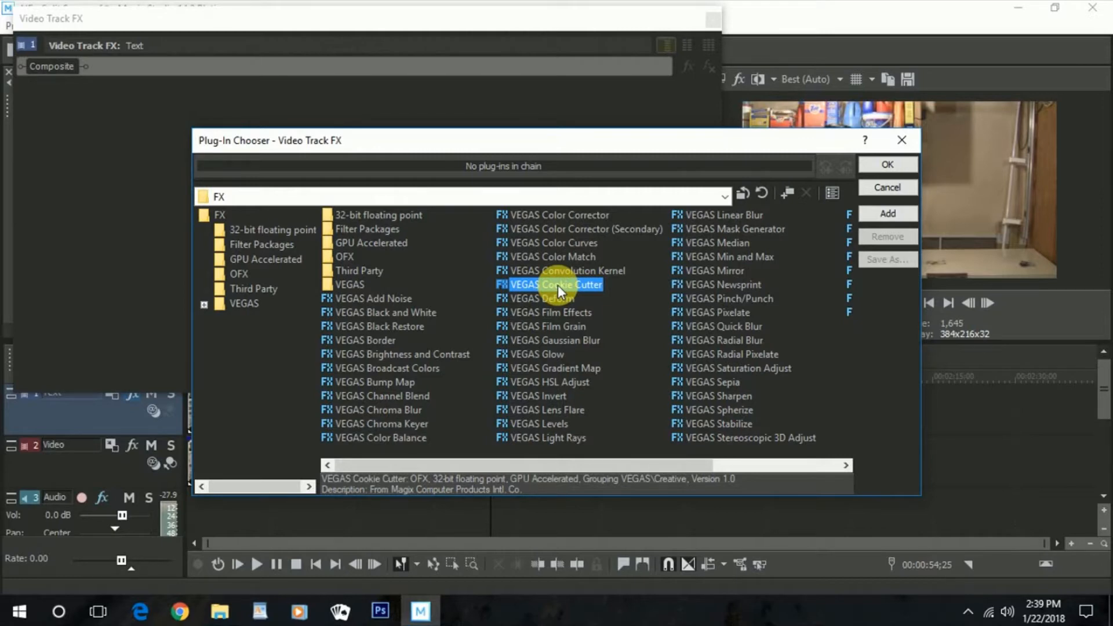
double_click(557, 284)
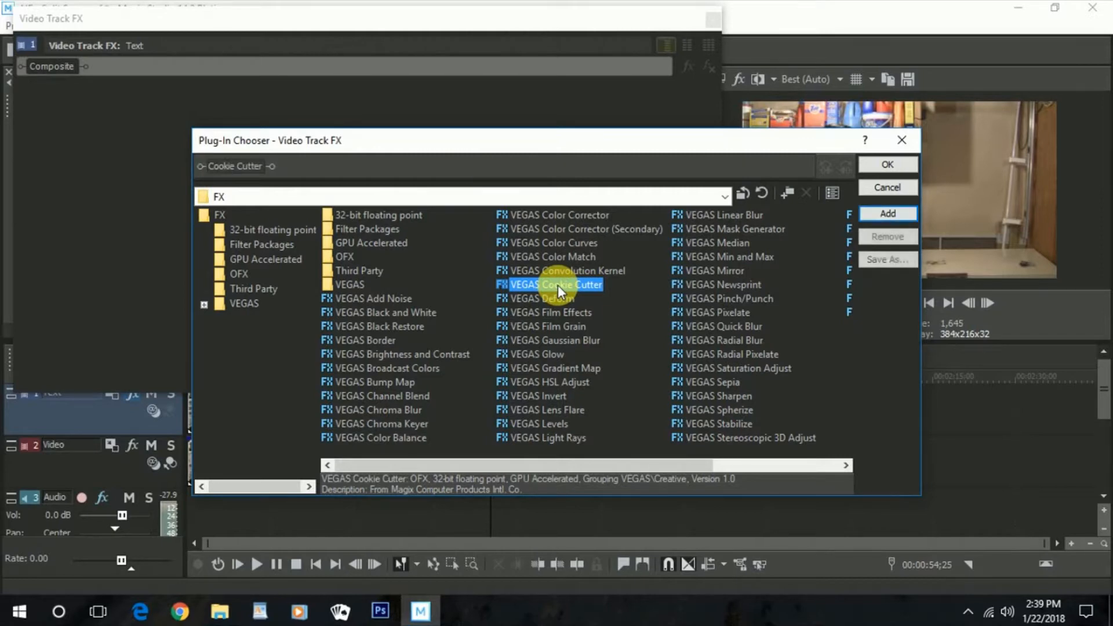
left_click(886, 169)
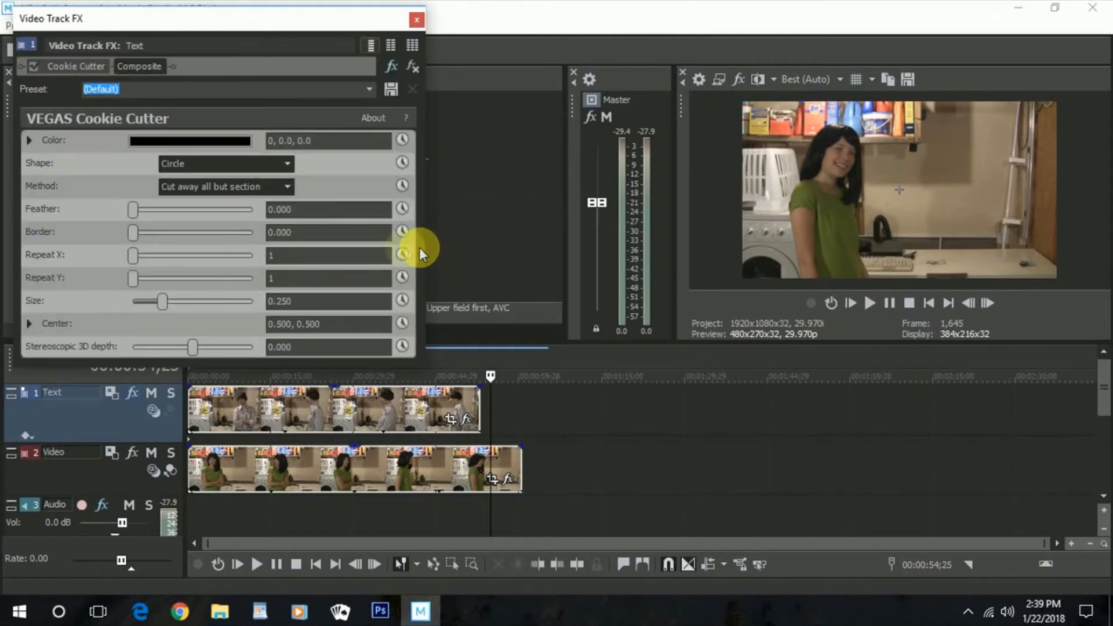
- Preview a frame where both clips overlap and set the Cookie Cutter shape to Oval side
left_click(281, 410)
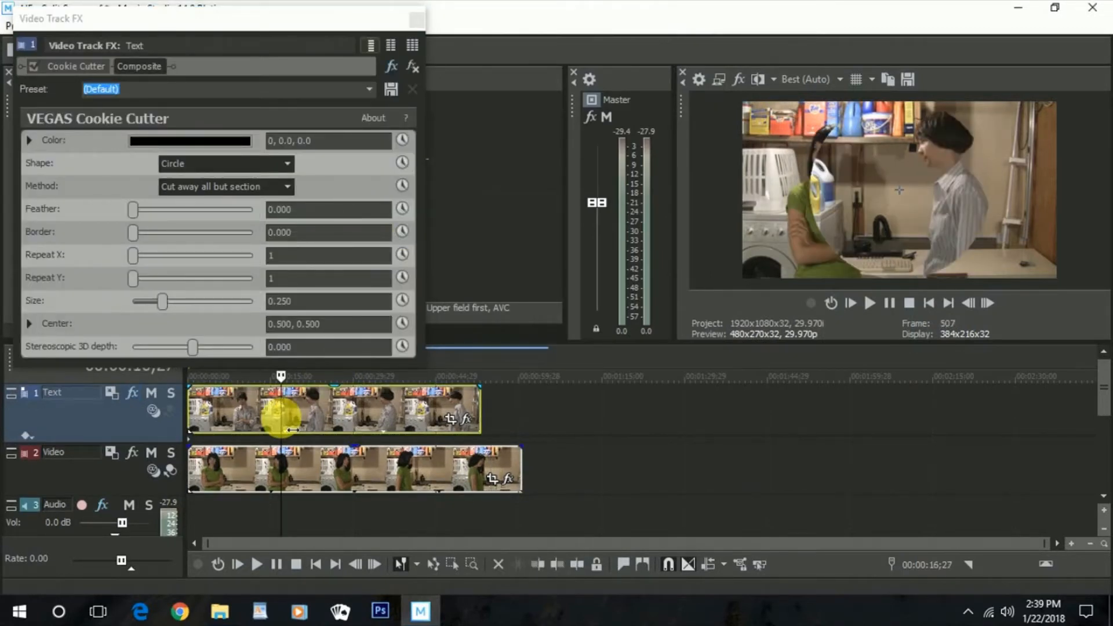
left_click(212, 164)
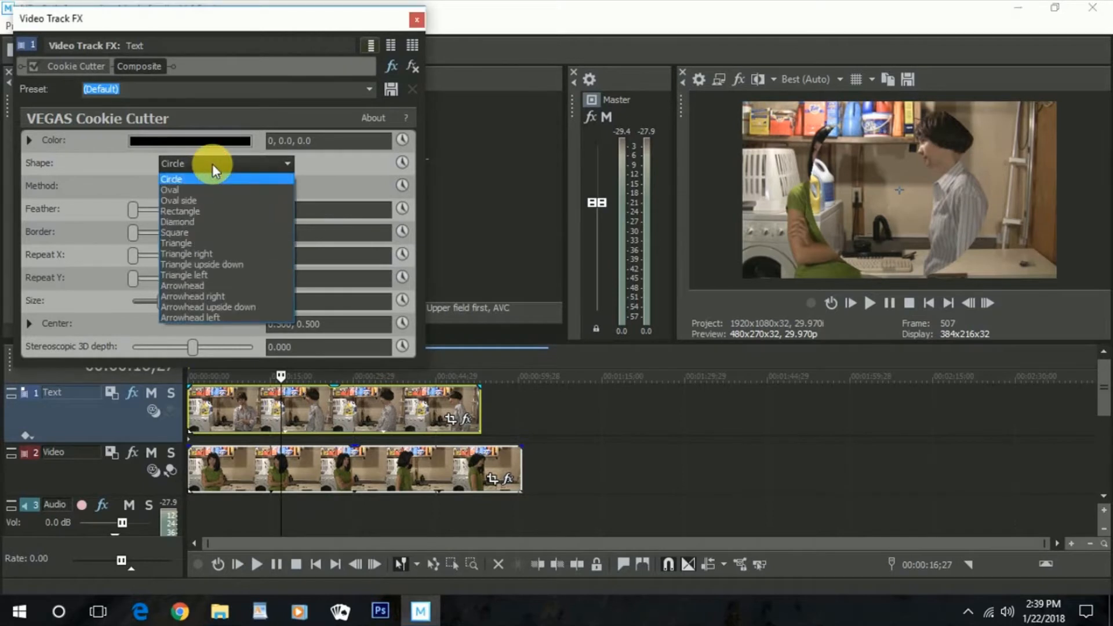
left_click(214, 200)
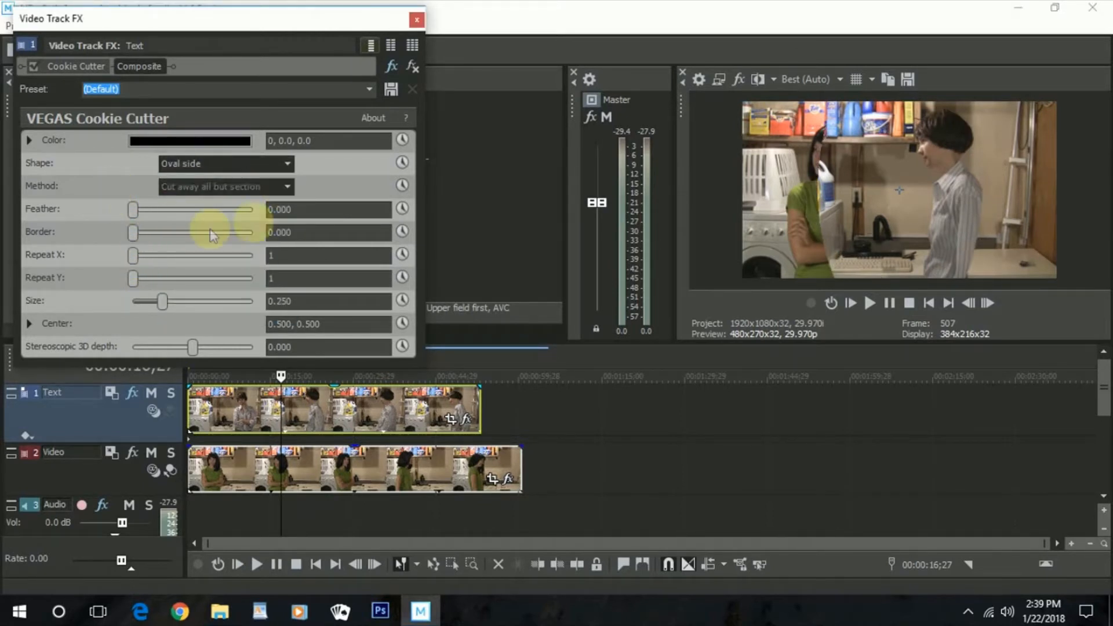
- Set the oval's centre to about 0.844, 0.528, its size to about 0.347 and its feather to about 0.517
left_click_drag(899, 197, 952, 195)
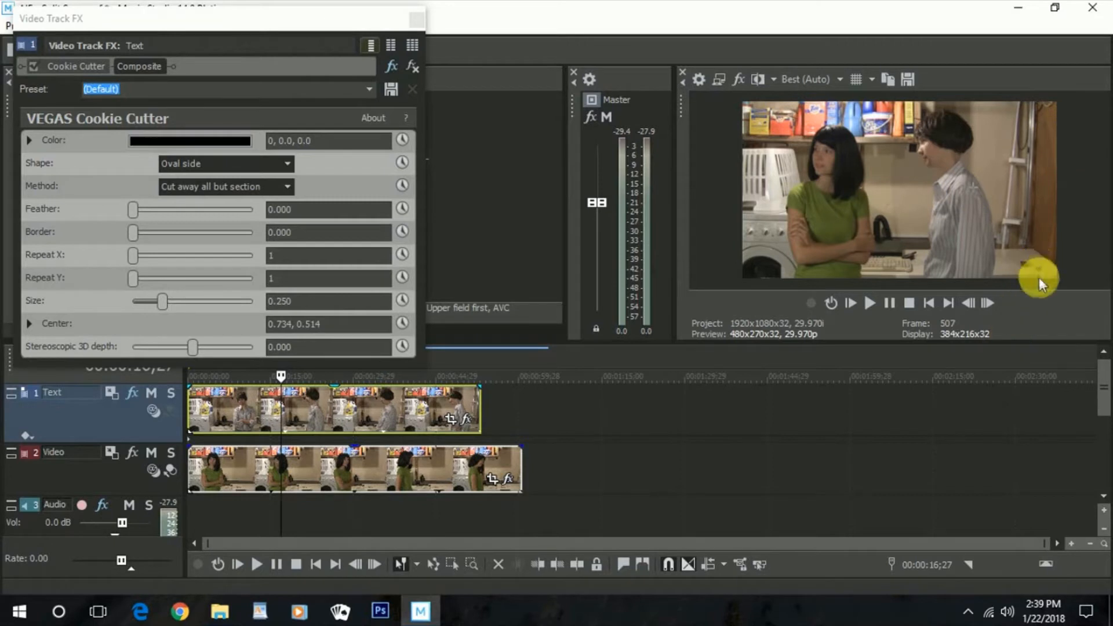
left_click_drag(163, 302, 175, 307)
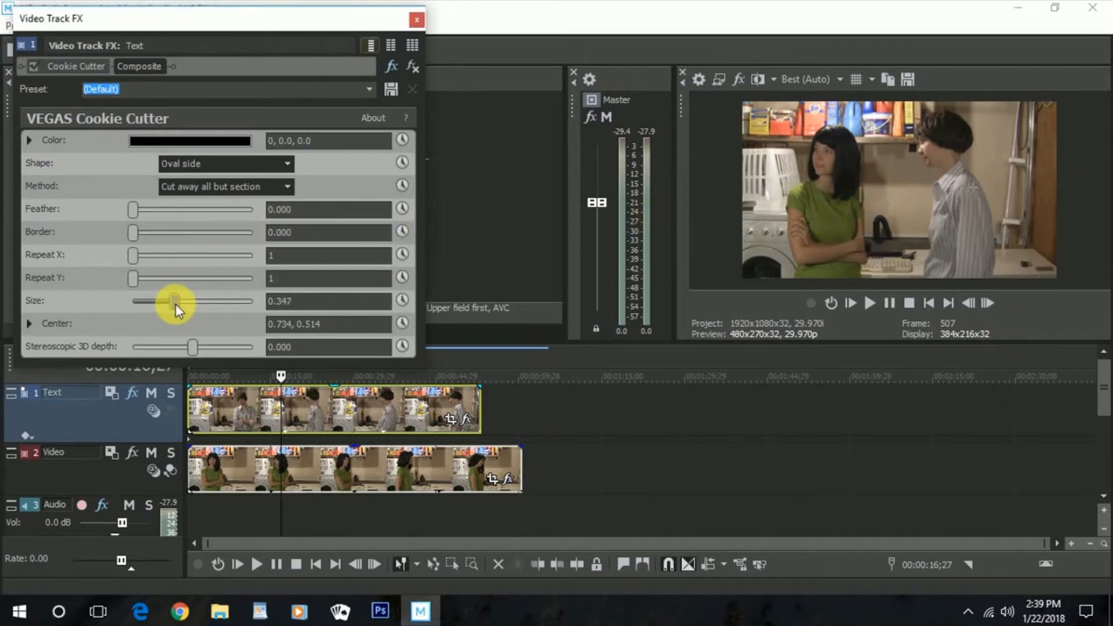
left_click_drag(986, 191, 1009, 189)
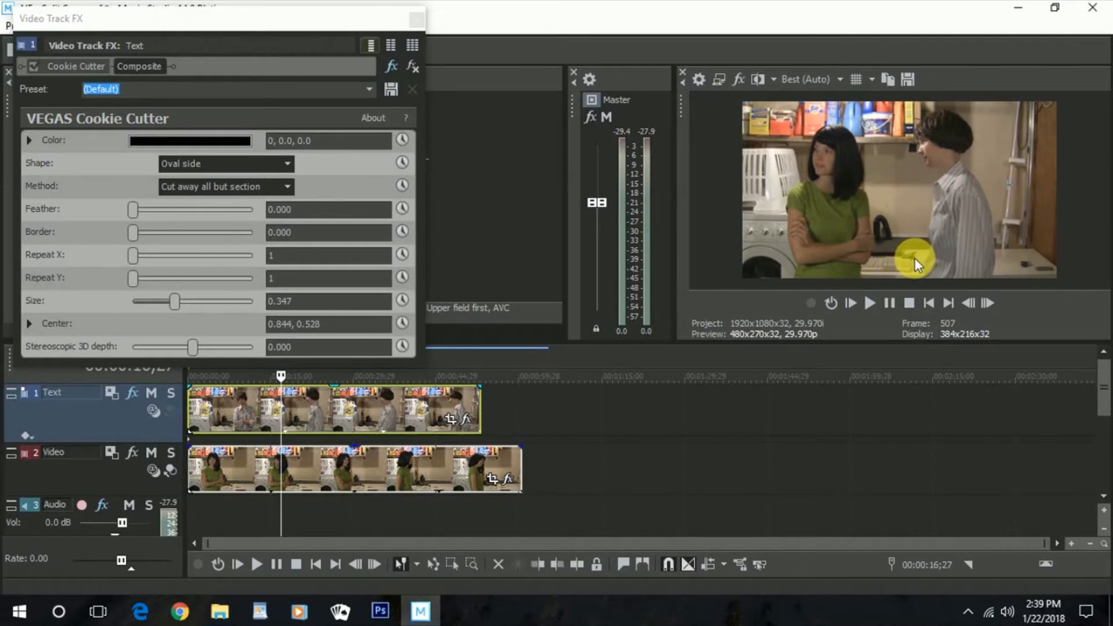
left_click_drag(133, 210, 165, 210)
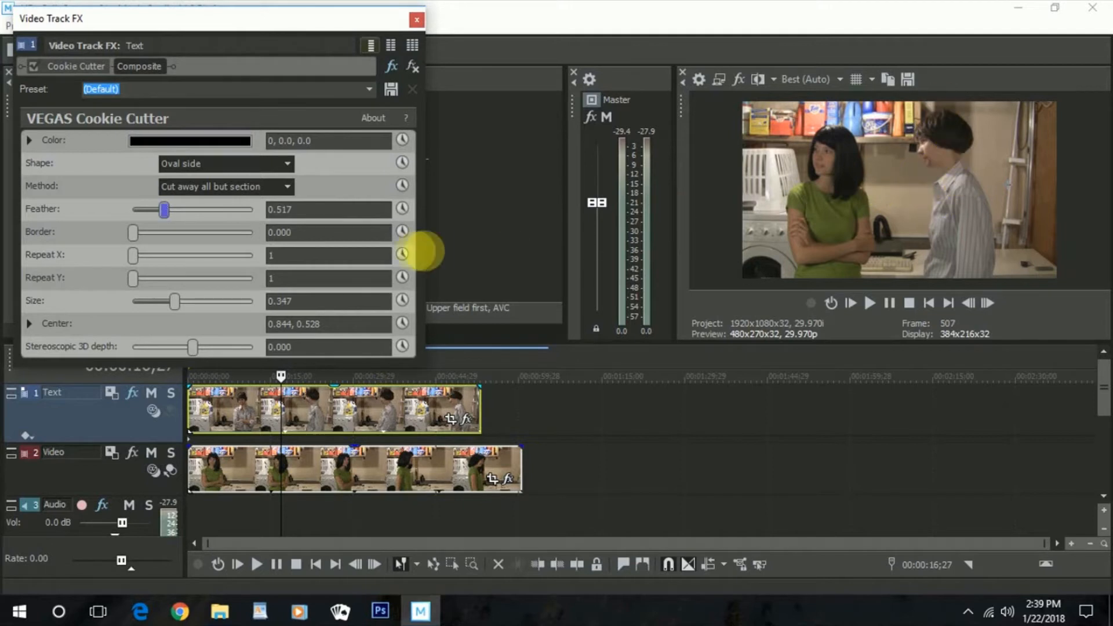
left_click(416, 20)
- Place "Adventures In Odyssey - 12 - Exit .mp3" on the Audio track after the video clips
left_click(380, 168)
left_click_drag(385, 169, 585, 504)
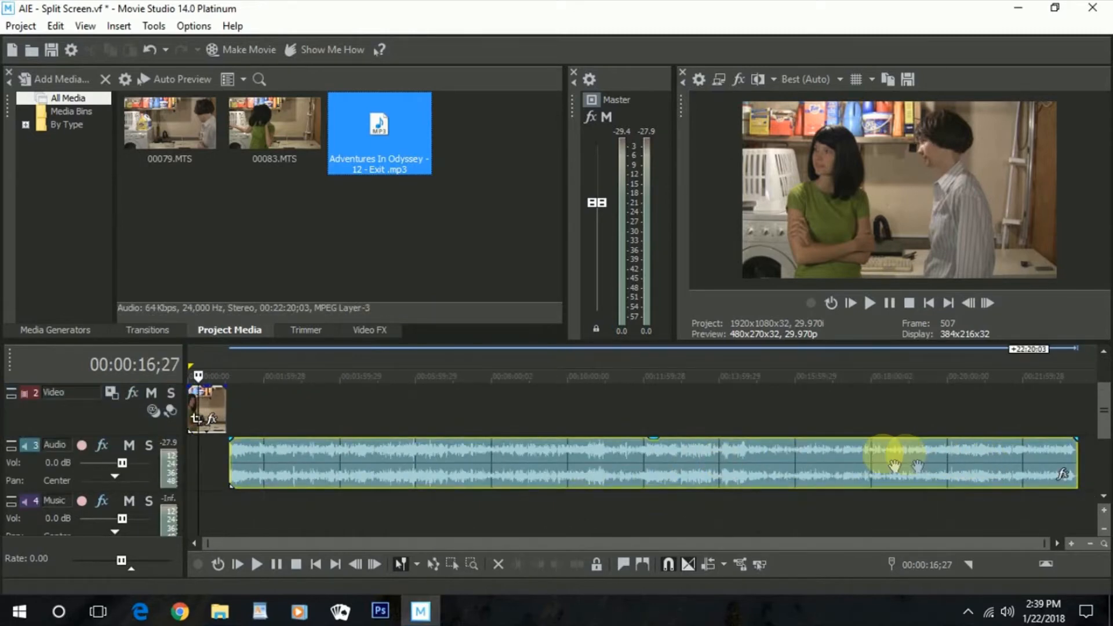
- Raise the master volume to 3.3 dB and listen to several parts of the MP3 between about 15:50 and 17:17
left_click(789, 455)
key("space")
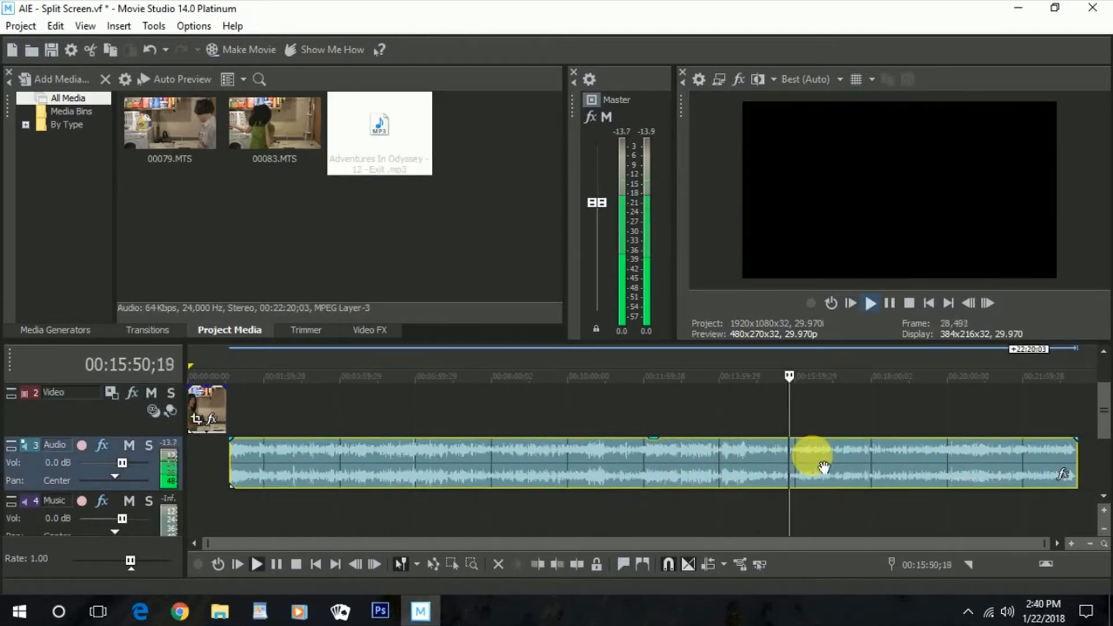
key("Return")
key("space")
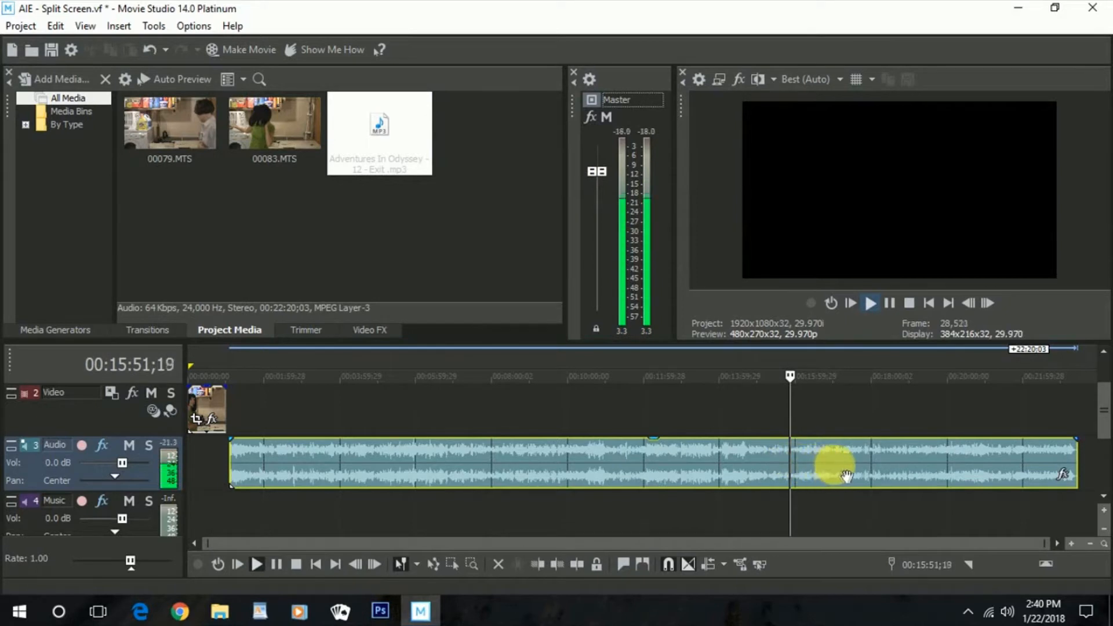
left_click(854, 464)
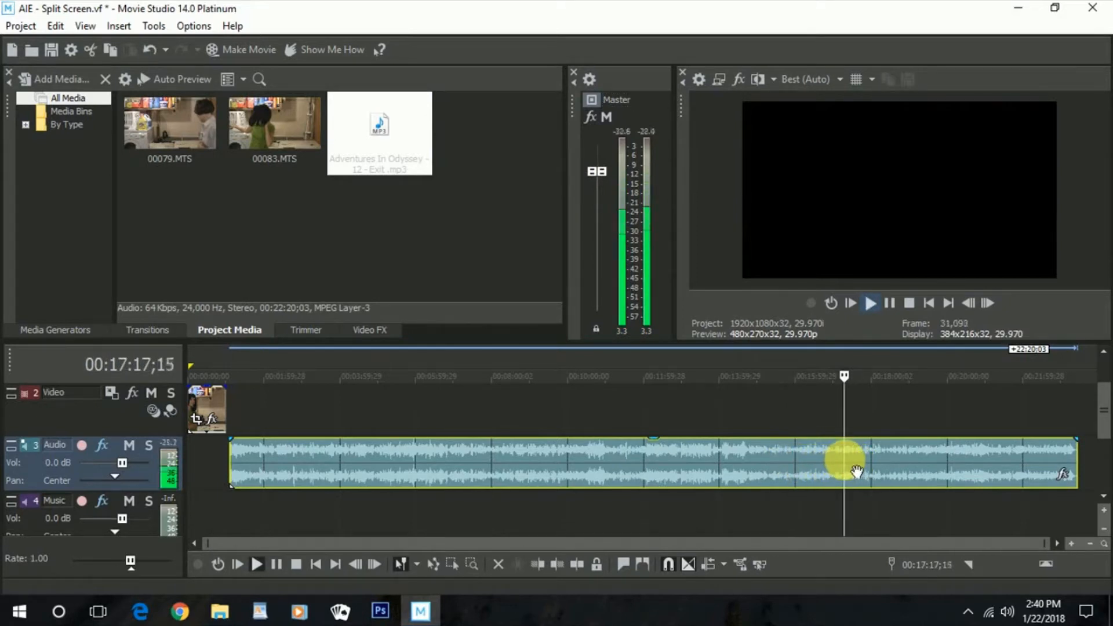
left_click(817, 463)
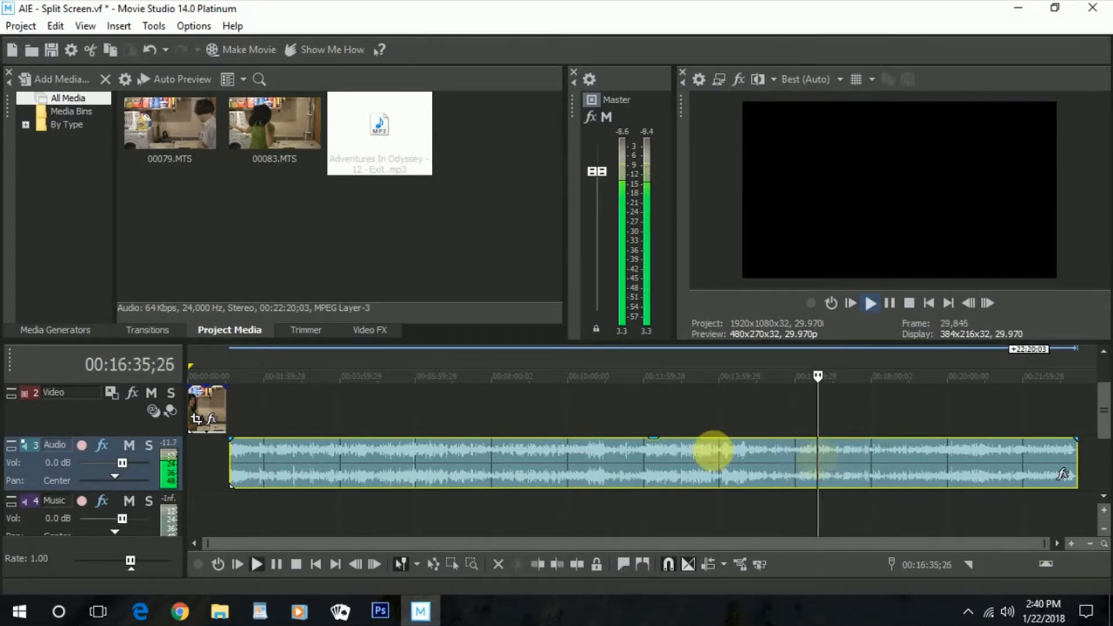
- Trim the MP3 to a section of about 1 minute 19 seconds and move it to the start of the timeline
left_click_drag(242, 475, 207, 462)
left_click_drag(445, 461, 194, 458)
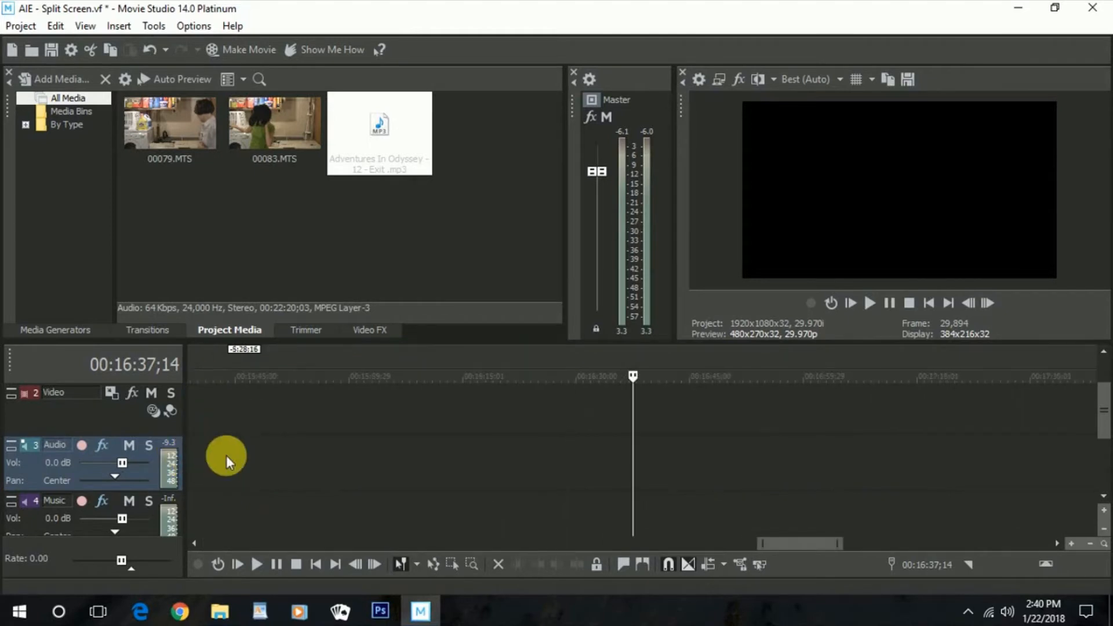
left_click(212, 403)
scroll(223, 407, "up", 5)
scroll(223, 408, "down", 3)
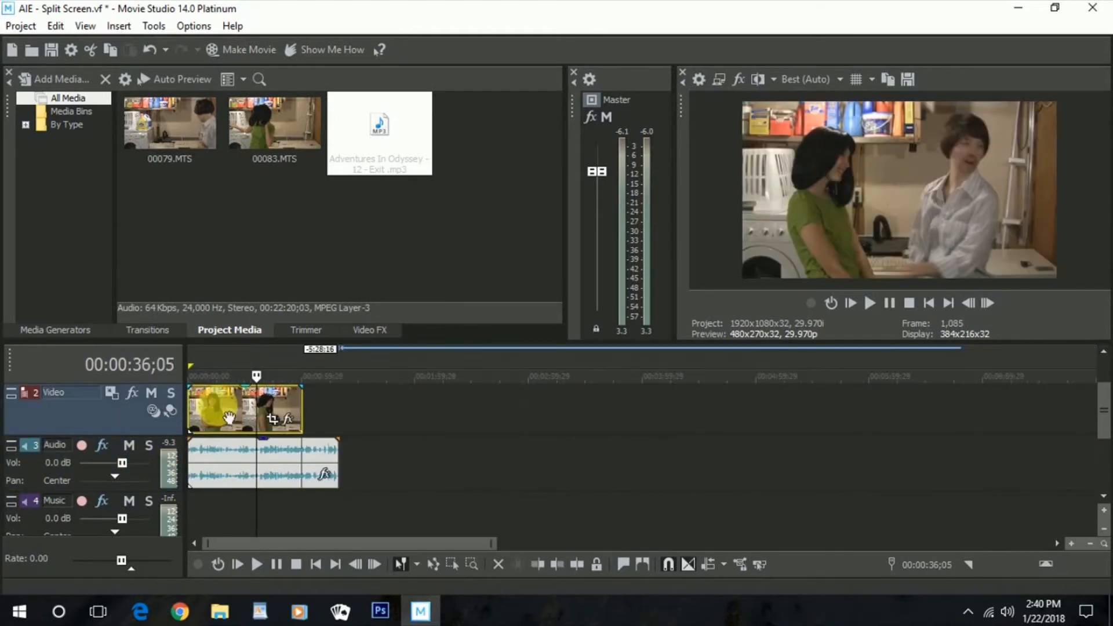
scroll(217, 425, "up", 3)
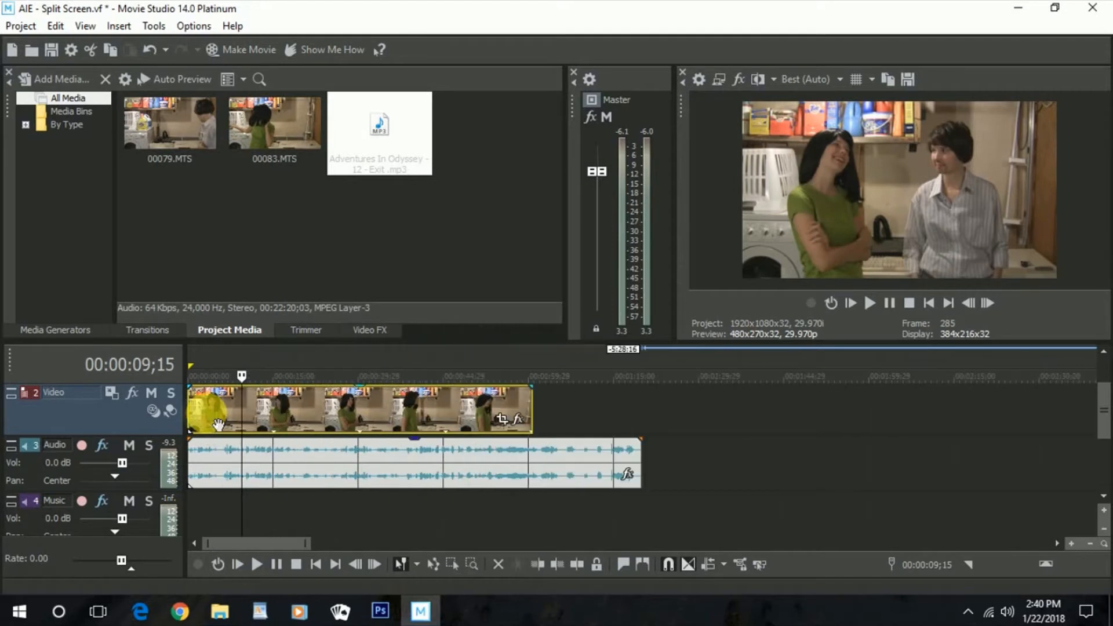
- Solo the Video track and play it with the dialogue audio from about 9 seconds
left_click(170, 394)
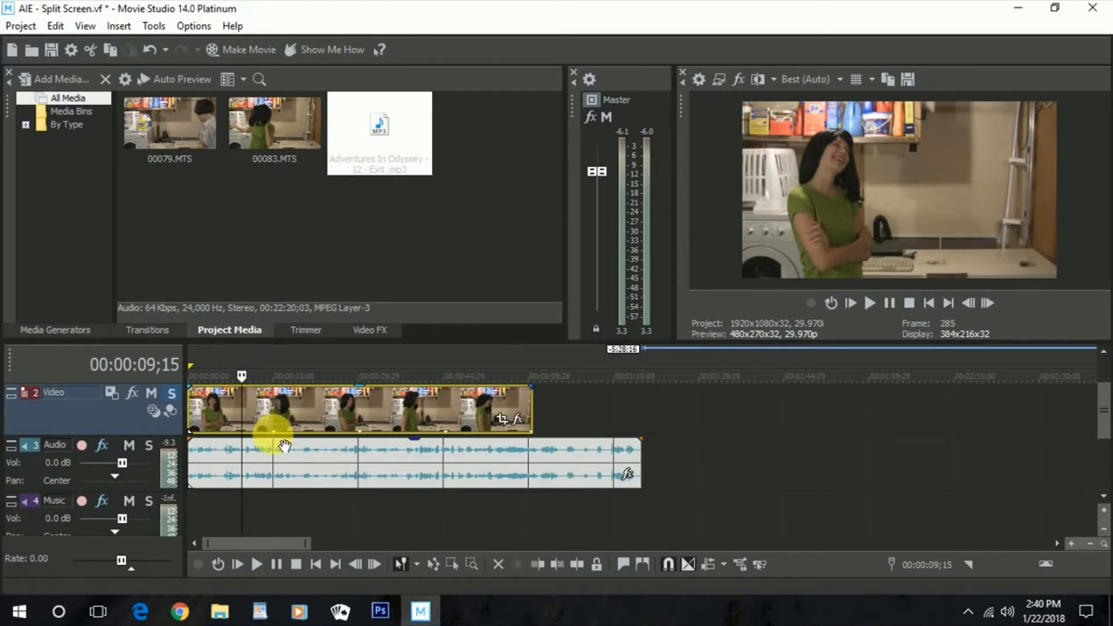
key("space")
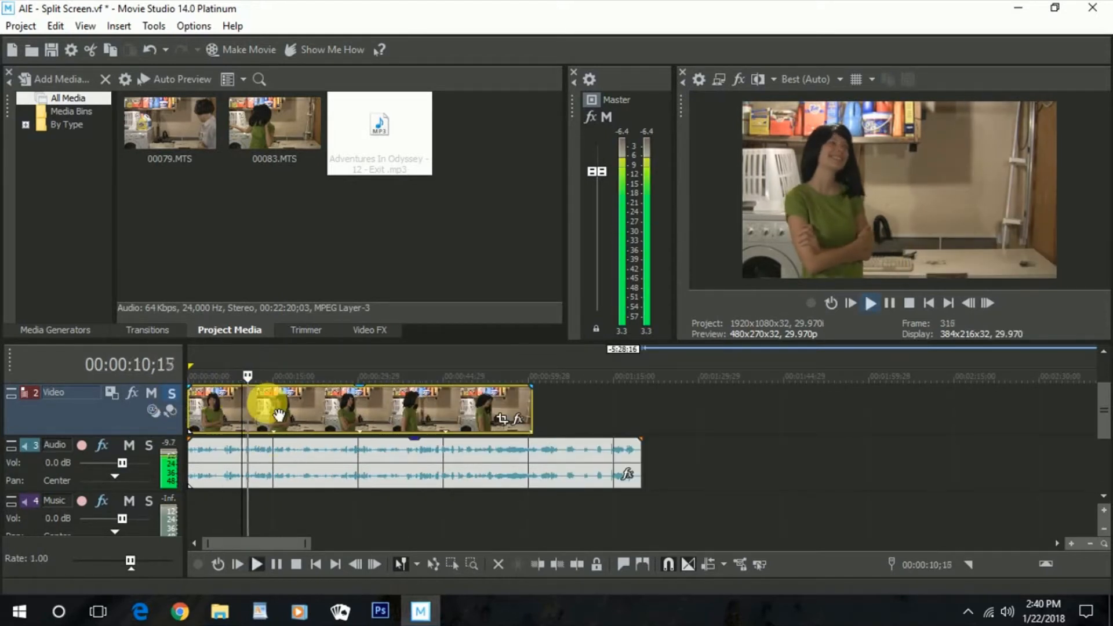
key("Return")
- Trim about 2 seconds off the start of the Video track clip and shift the clip about 1 second earlier
scroll(196, 421, "up", 2)
left_click_drag(197, 421, 220, 421)
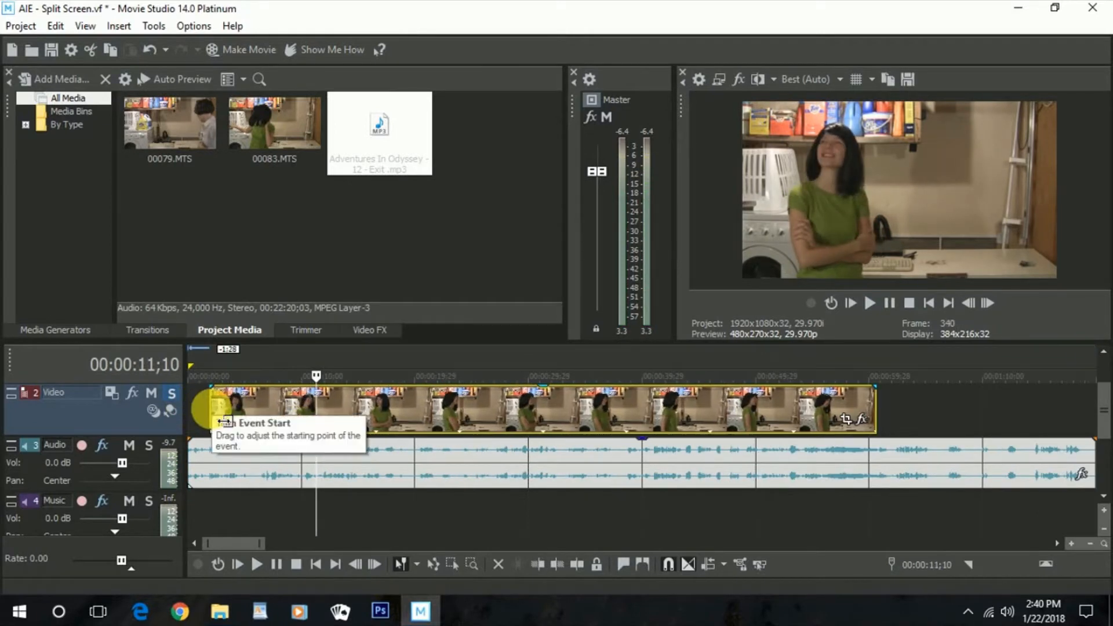
left_click_drag(397, 425, 385, 425)
- Raise the master volume to 4.4 dB and play the soloed clip with the audio from about 10 seconds
left_click_drag(600, 174, 599, 166)
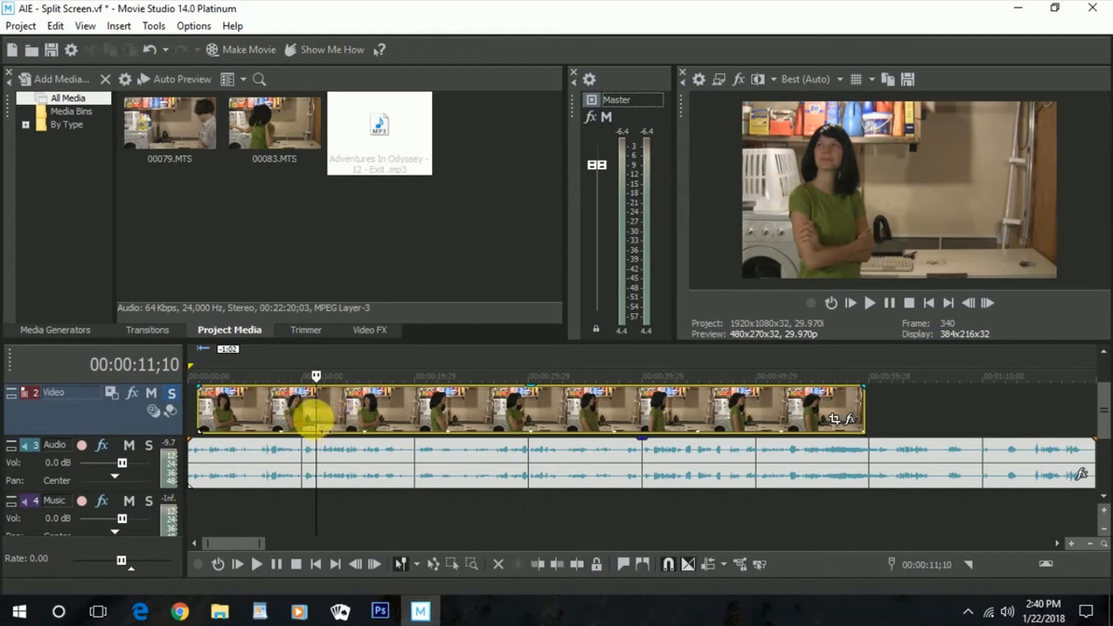
left_click(306, 412)
key("space")
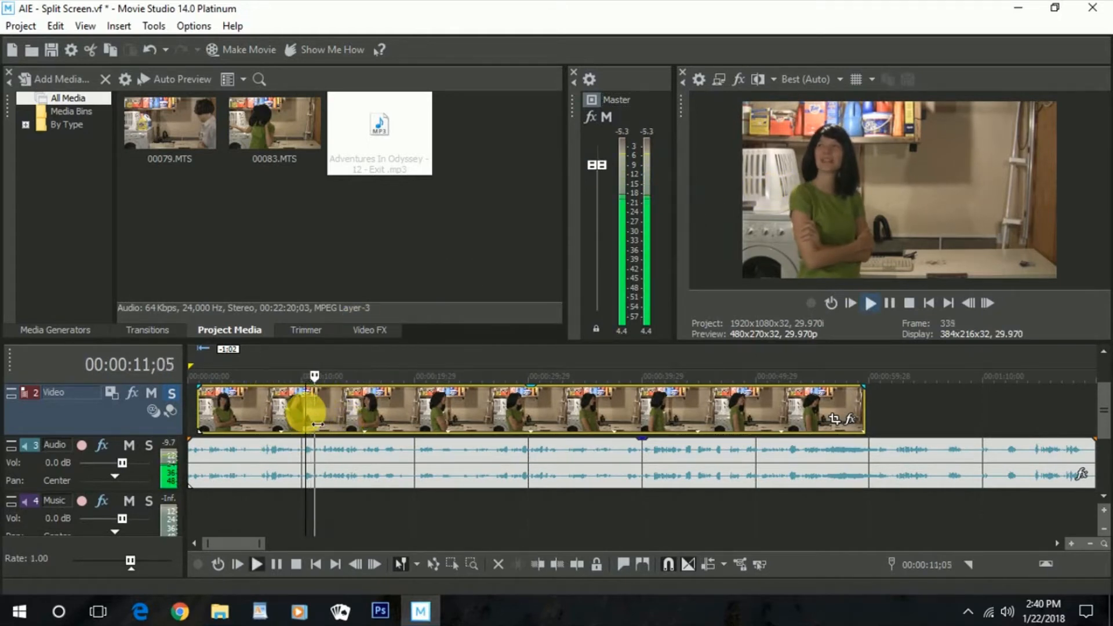
- Try shifting the Video track clip about 2 seconds later and play it against the dialogue from about 9 seconds
key("Return")
key("Return")
key("Return")
left_click_drag(371, 418, 393, 418)
left_click(288, 416)
key("space")
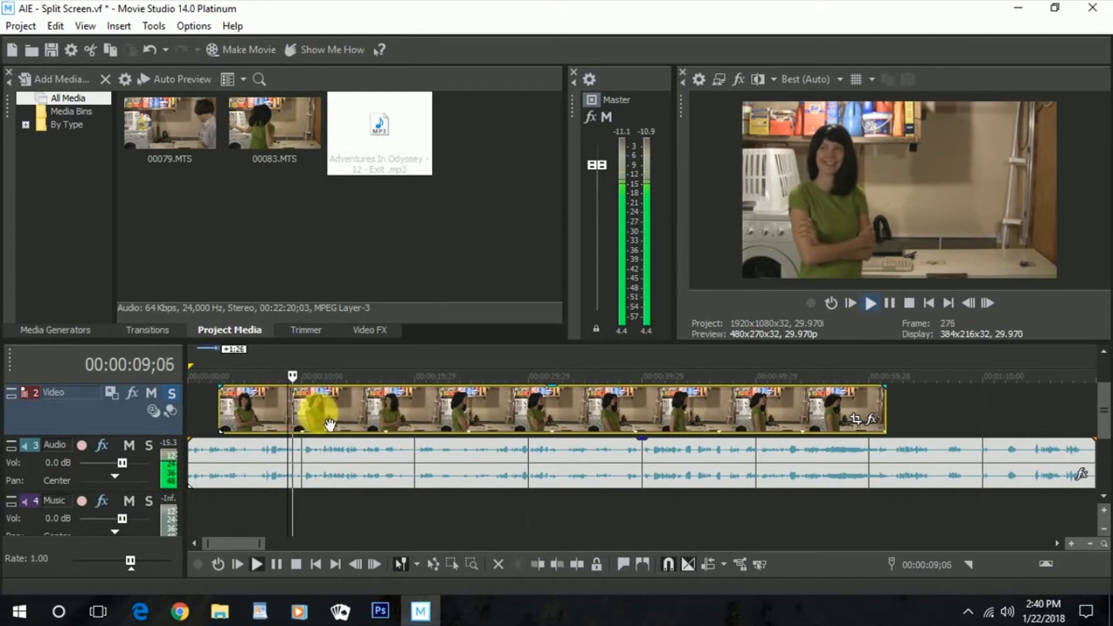
- Shift the Video track clip back so it starts at about 1 second on the timeline, matching the dialogue
left_click_drag(336, 428, 345, 430)
key("Return")
key("Return")
key("Return")
key("Return")
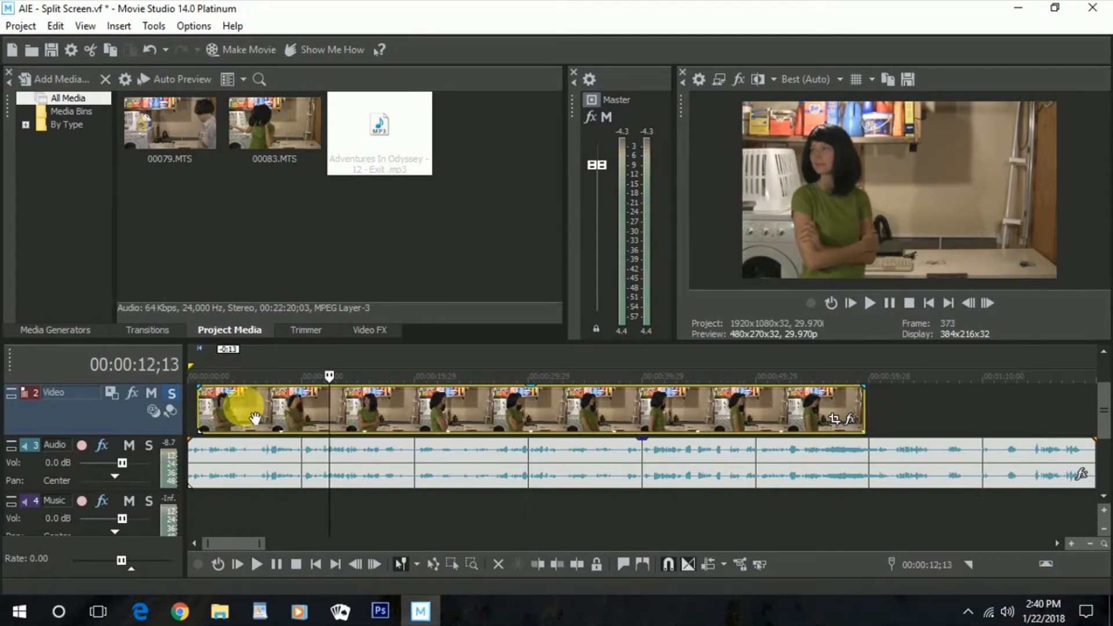
left_click(199, 405)
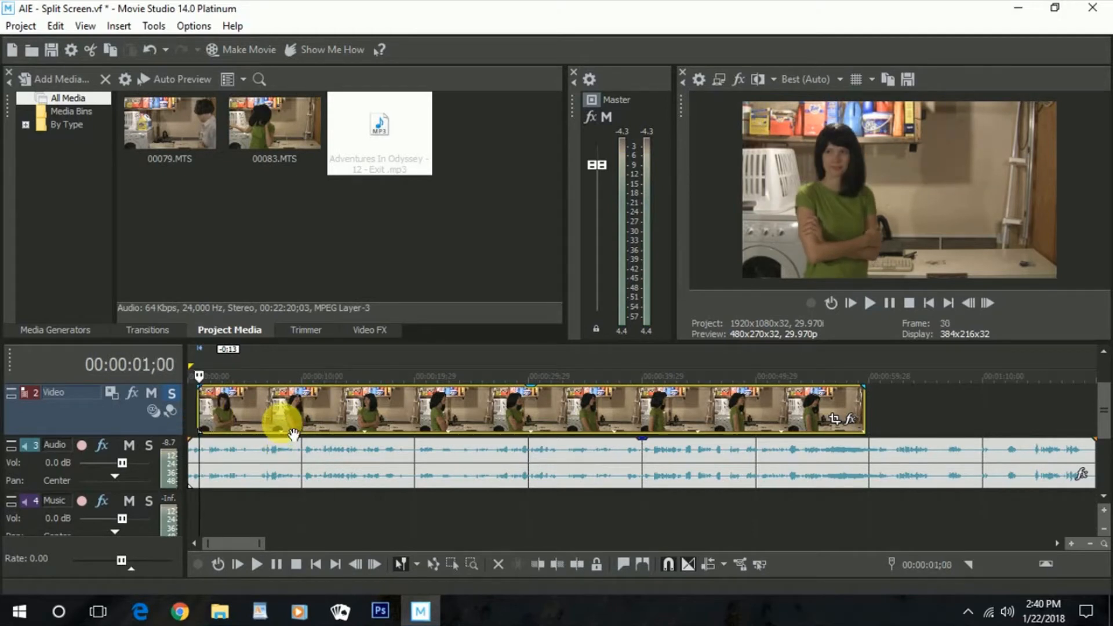
left_click_drag(286, 431, 335, 434)
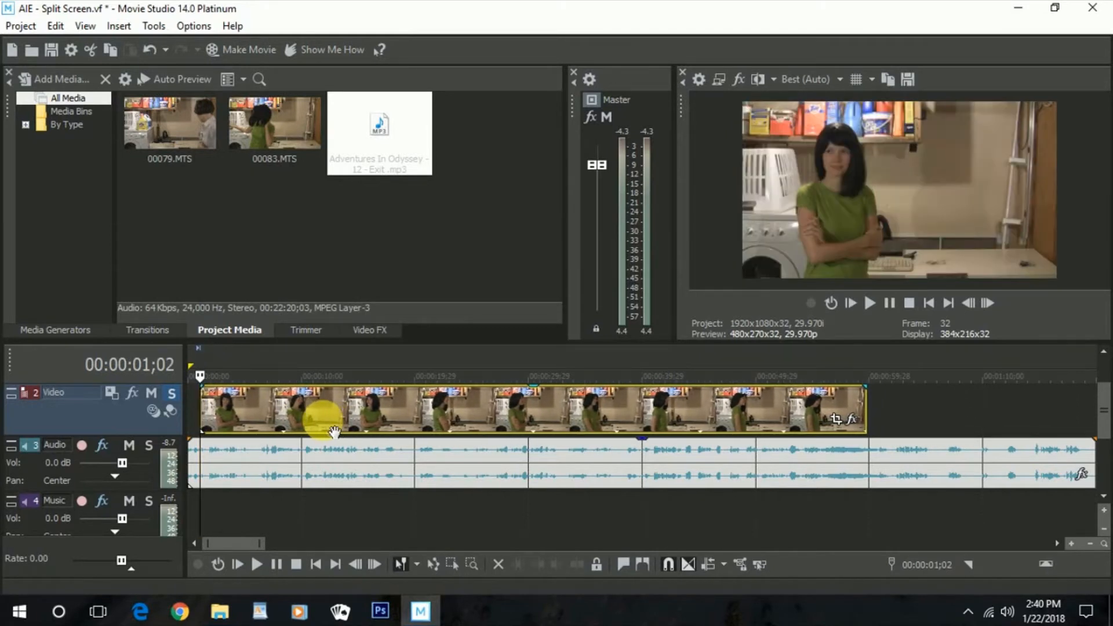
- Play the soloed Video track clip with the dialogue at several points between about 10 and 17 seconds to check the sync
key("space")
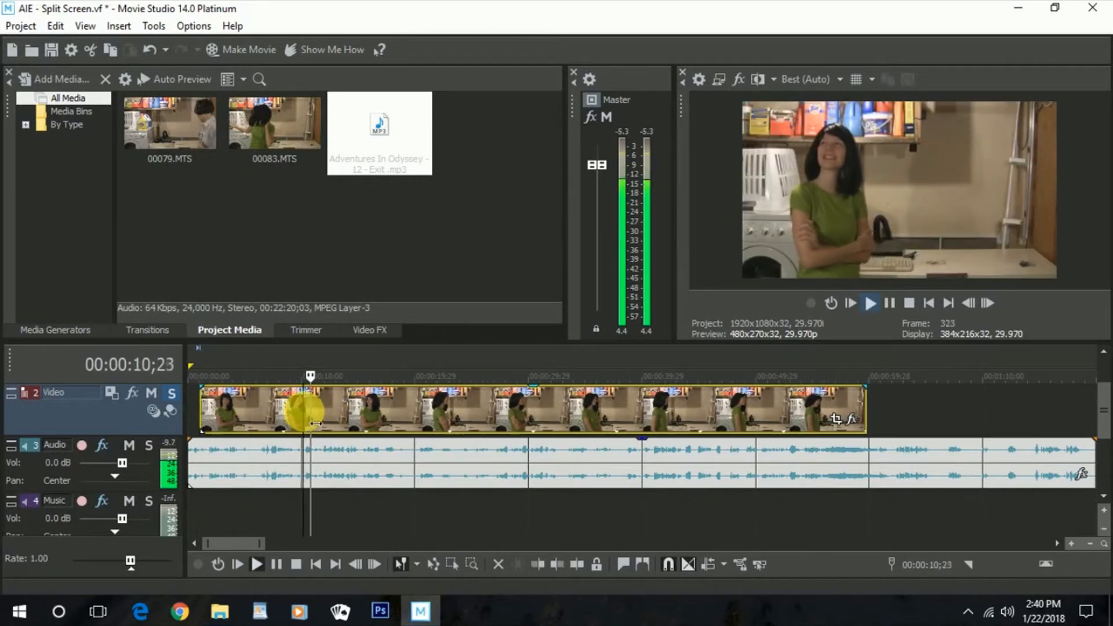
scroll(472, 412, "up", 5)
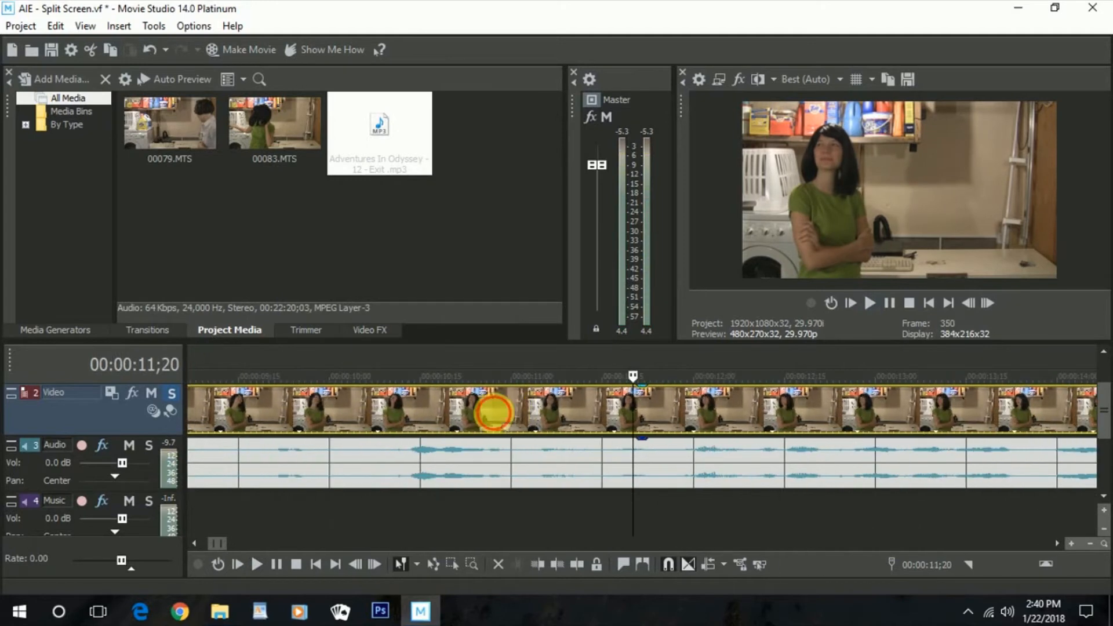
scroll(521, 411, "down", 2)
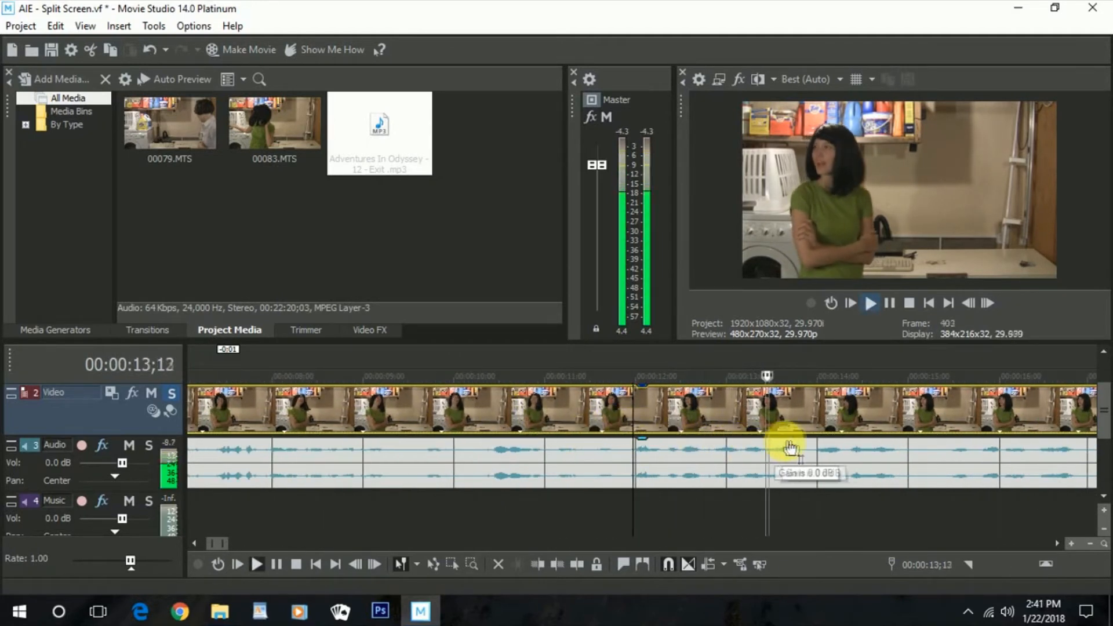
left_click(814, 442)
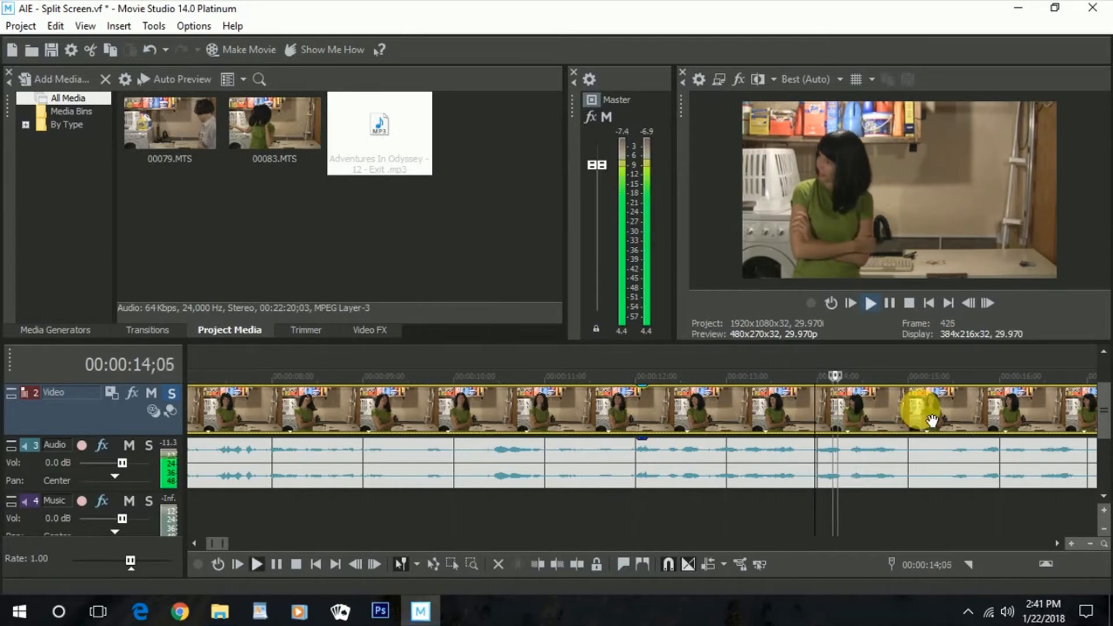
scroll(915, 437, "down", 2)
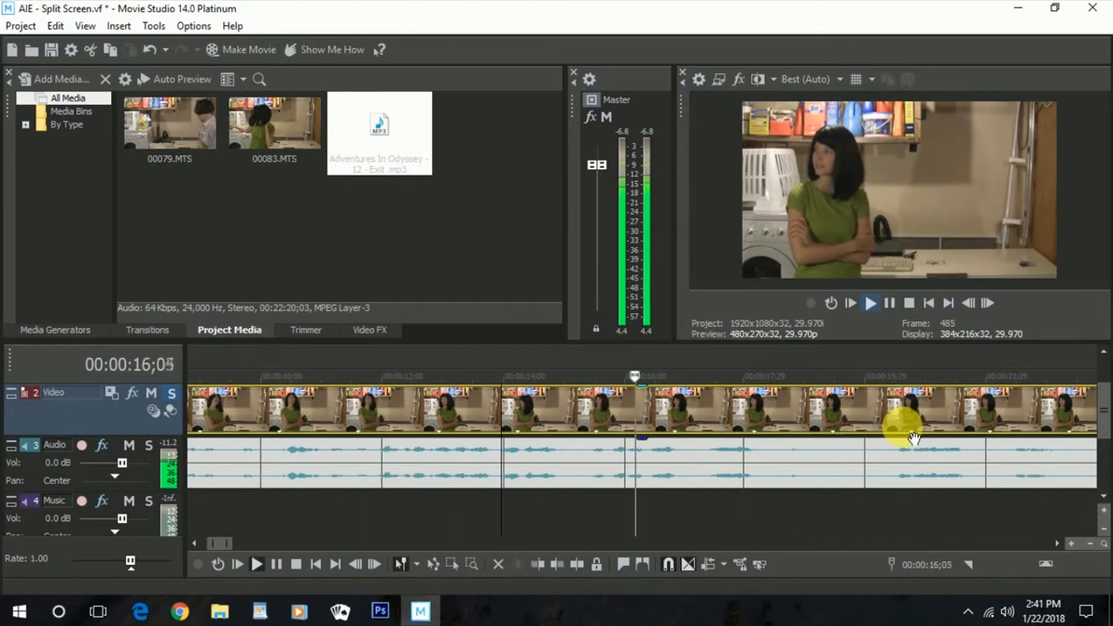
key("Return")
scroll(787, 436, "down", 5)
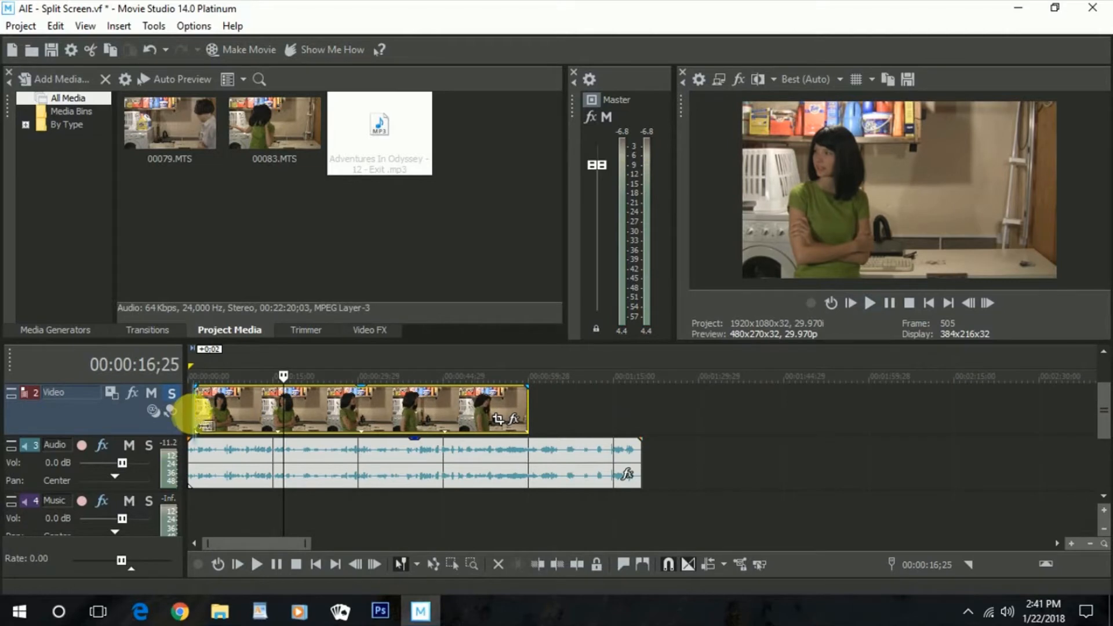
- Extend the start of the Video track clip back to the beginning of the timeline
key("Home")
scroll(202, 422, "up", 5)
left_click_drag(202, 421, 134, 427)
scroll(692, 444, "down", 1)
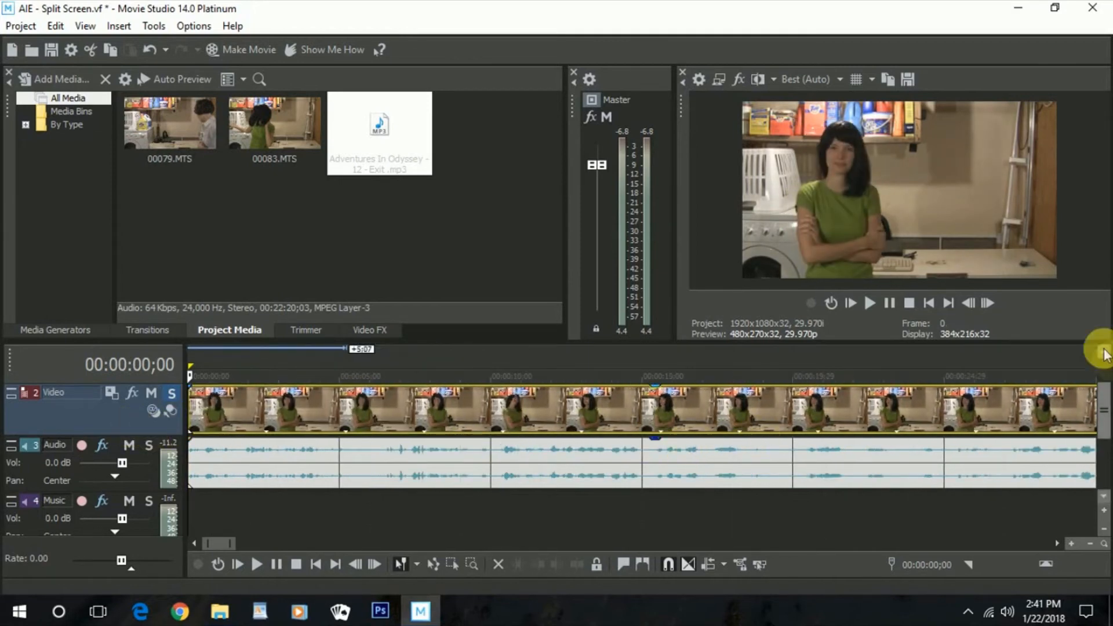
- Turn off solo on the Video track, solo the Text track and play its clip with the dialogue from about 1 second
left_click(1103, 350)
left_click(171, 453)
left_click(172, 394)
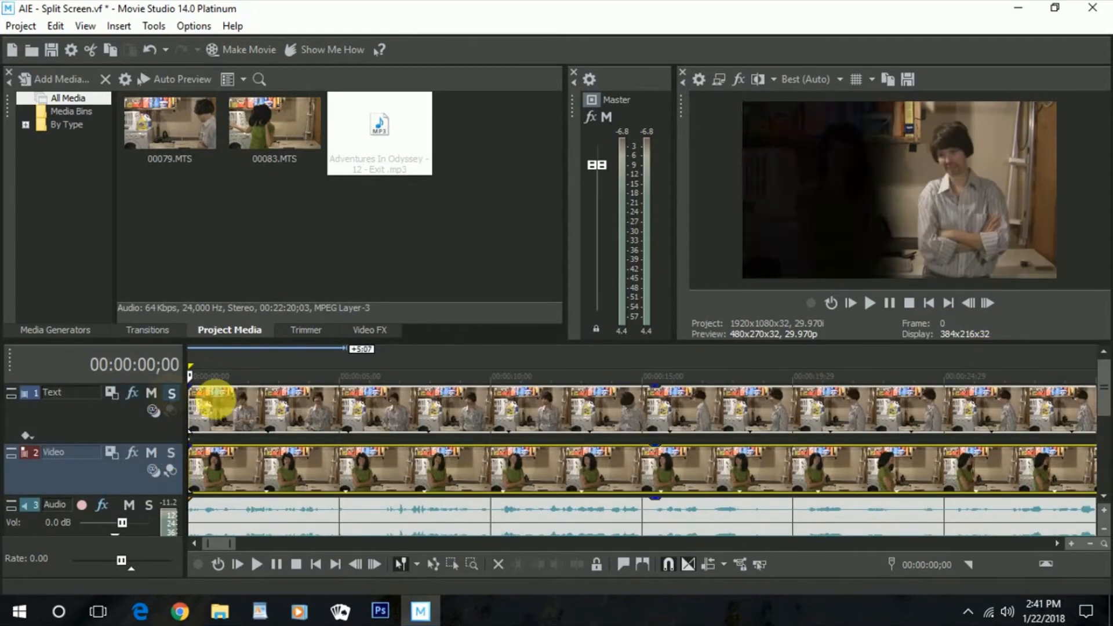
left_click(216, 414)
key("space")
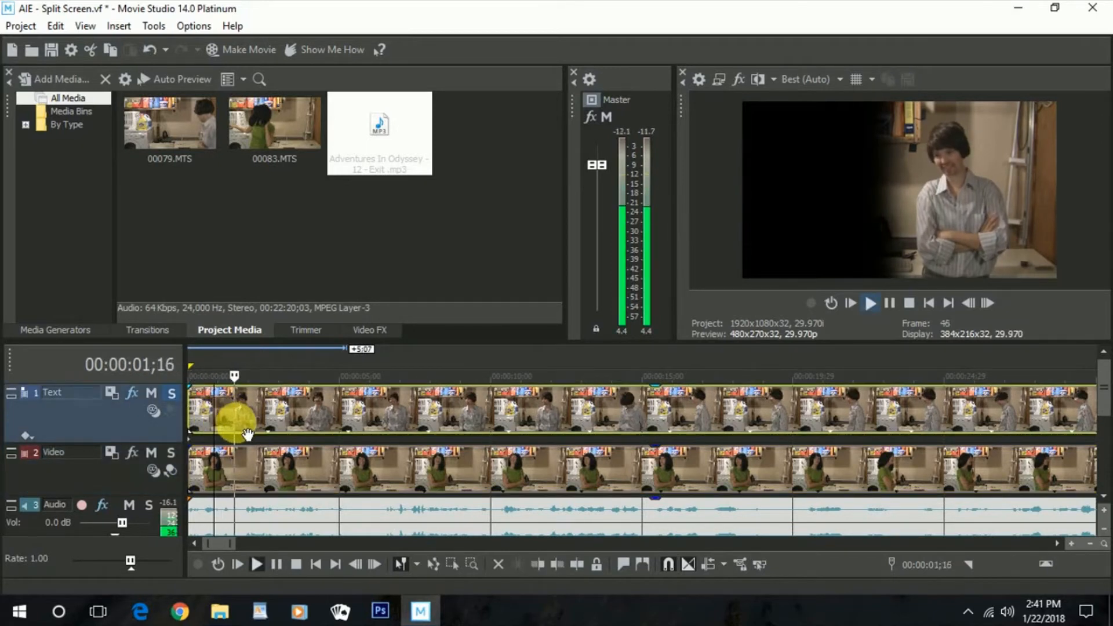
- Shift the Text track clip later to start at about 5 seconds so its action matches the dialogue
left_click_drag(248, 433, 349, 433)
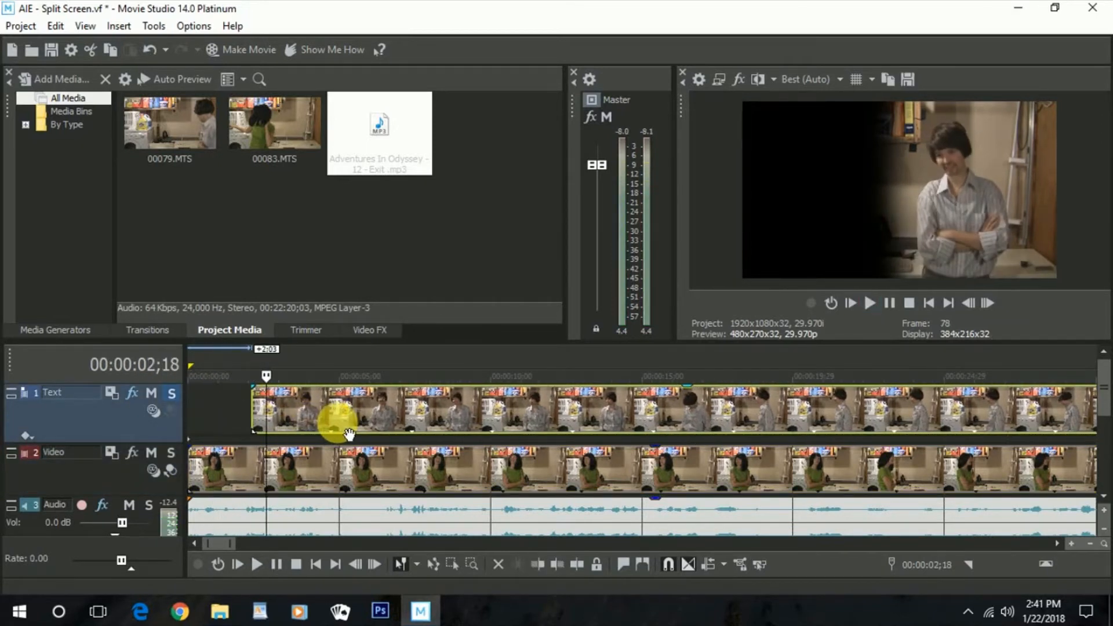
left_click_drag(420, 433, 533, 436)
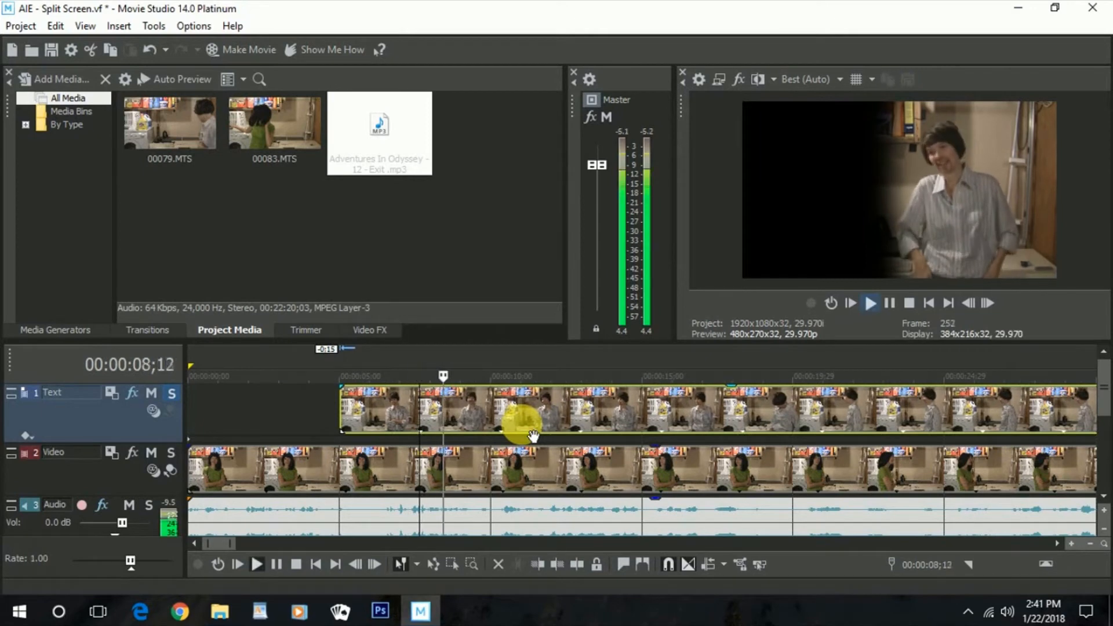
key("Return")
left_click_drag(572, 423, 567, 423)
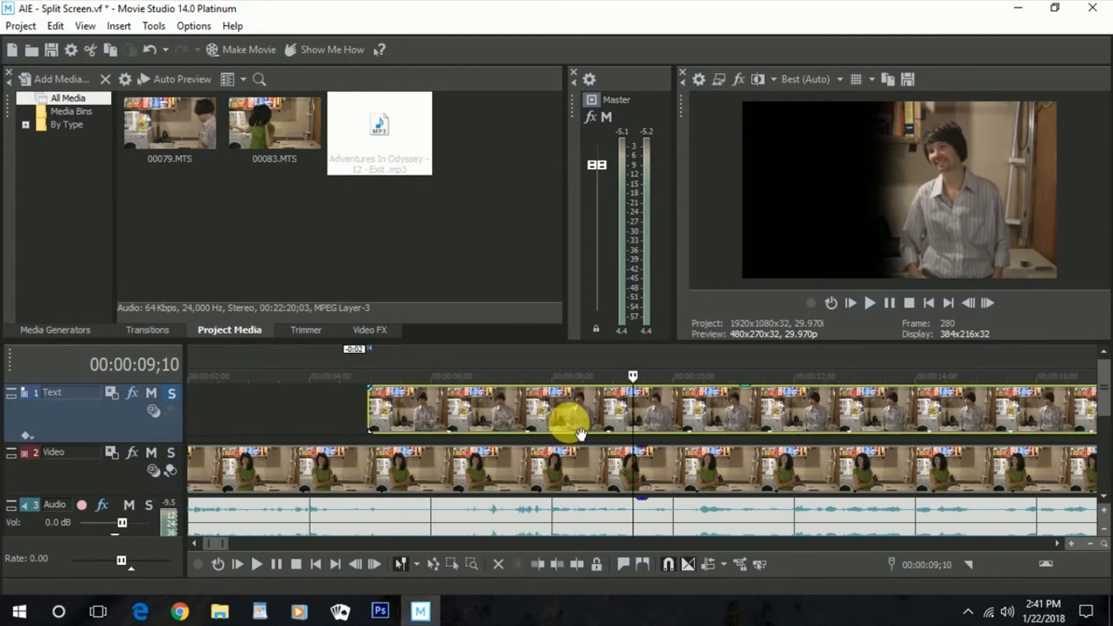
- Play the soloed Text track clip with the dialogue at several points between about 8 and 22 seconds to check the sync
left_click(574, 414)
key("space")
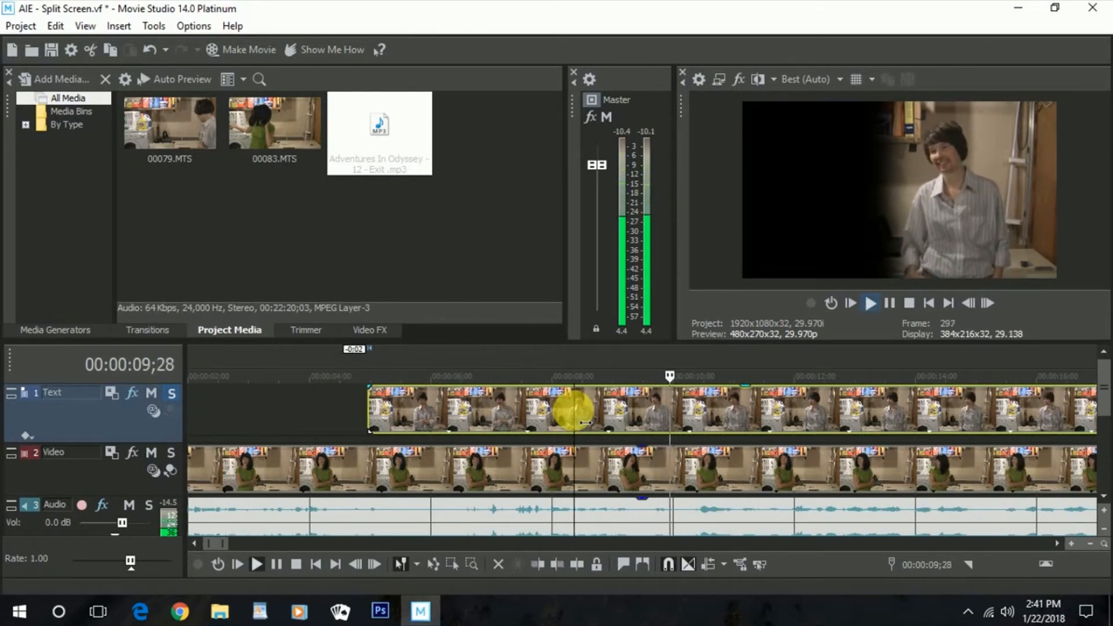
key("Return")
scroll(852, 412, "down", 2)
left_click(770, 412)
key("space")
key("Return")
left_click(641, 420)
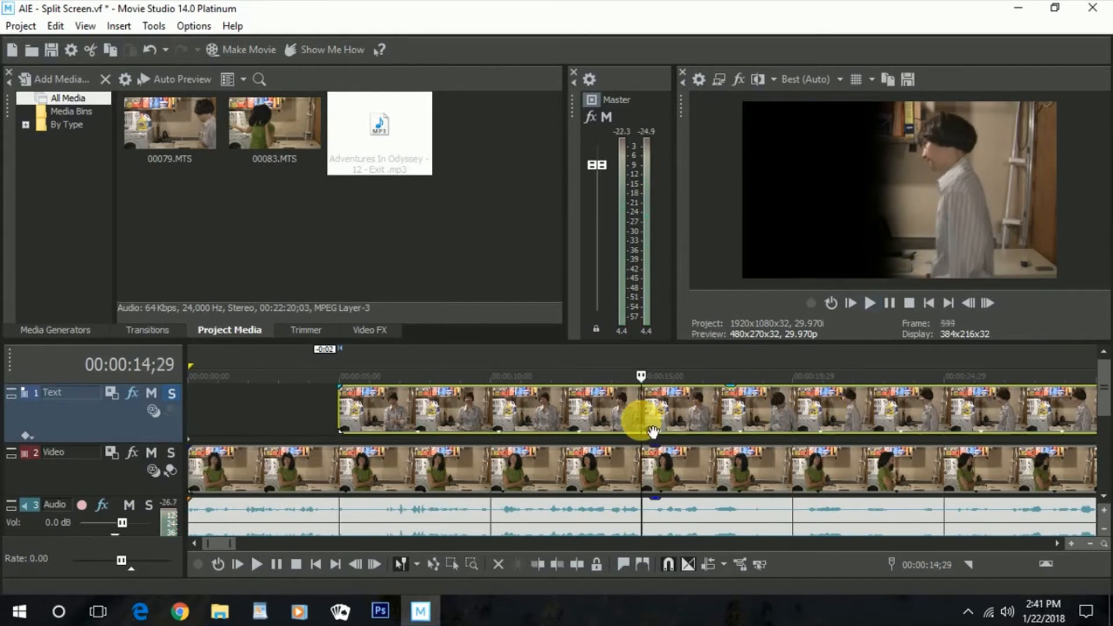
key("space")
left_click(845, 422)
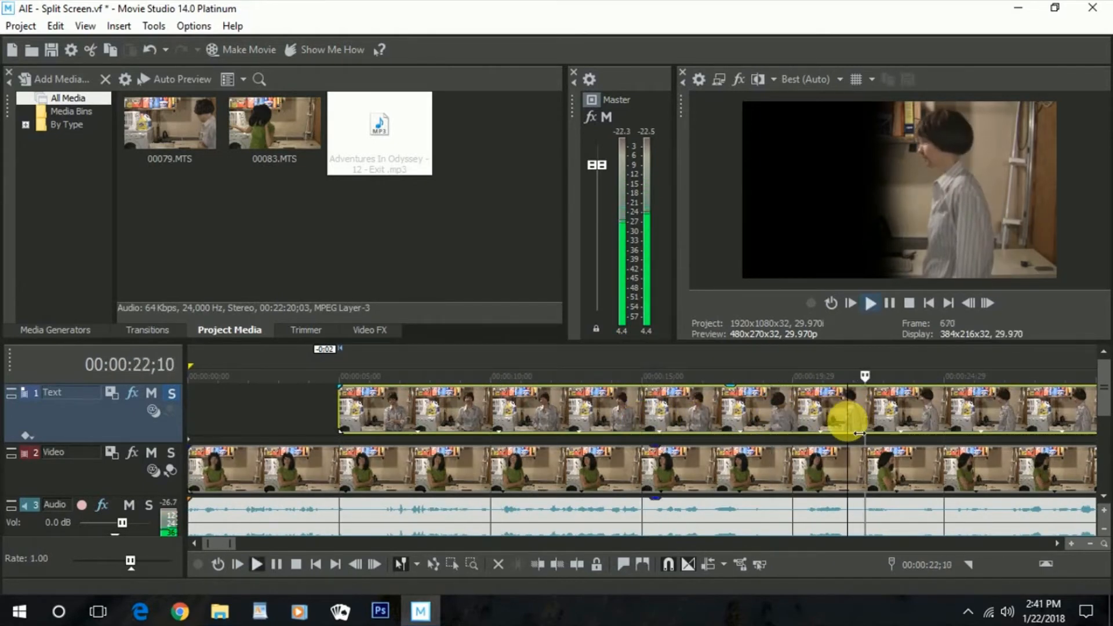
left_click(830, 422)
key("Return")
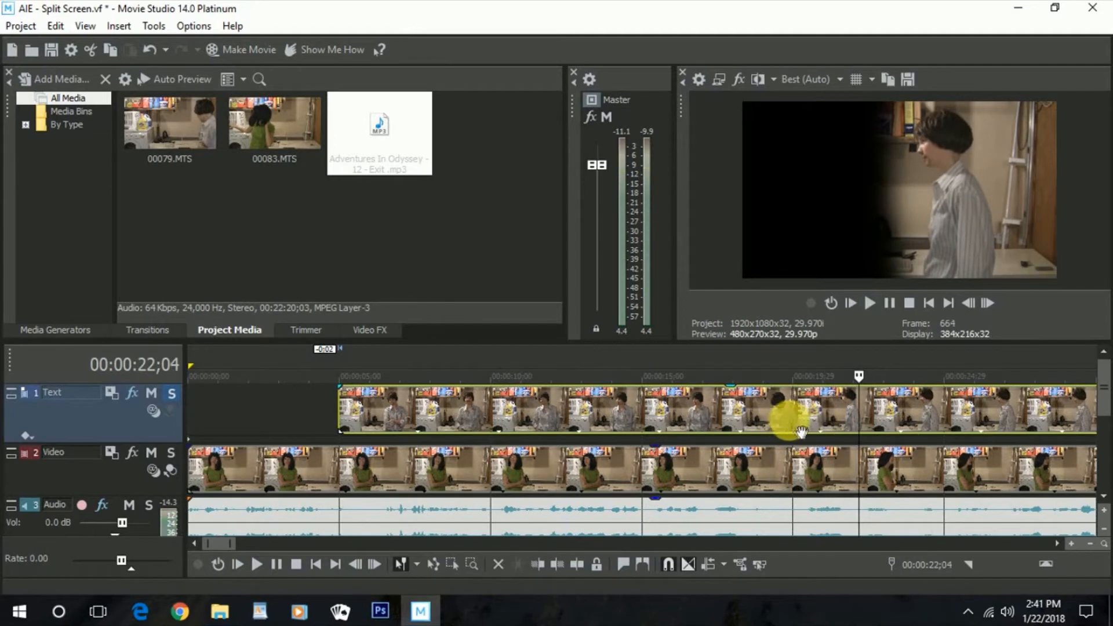
left_click(793, 432)
key("space")
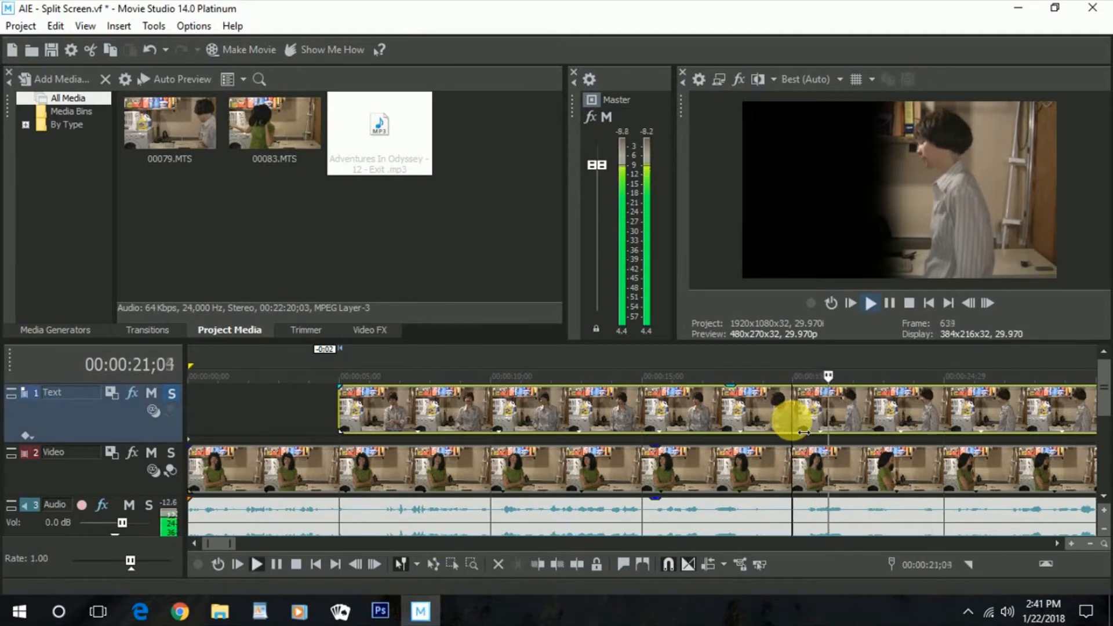
key("Return")
- Extend the start of the Text track clip back to the beginning of the timeline and inspect its opening frames
scroll(846, 430, "down", 4)
left_click_drag(227, 419, 122, 422)
left_click(190, 411)
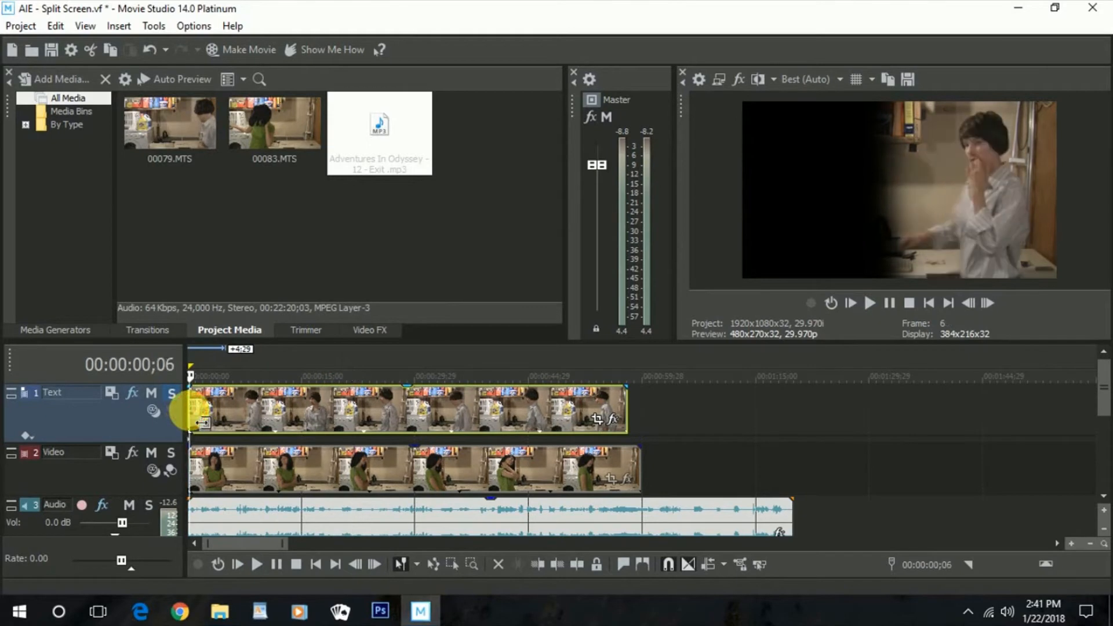
left_click(191, 410)
- Turn off solo on the Text track, trim the starts of both video clips to about 1 second and play the combined shot
scroll(190, 409, "up", 4)
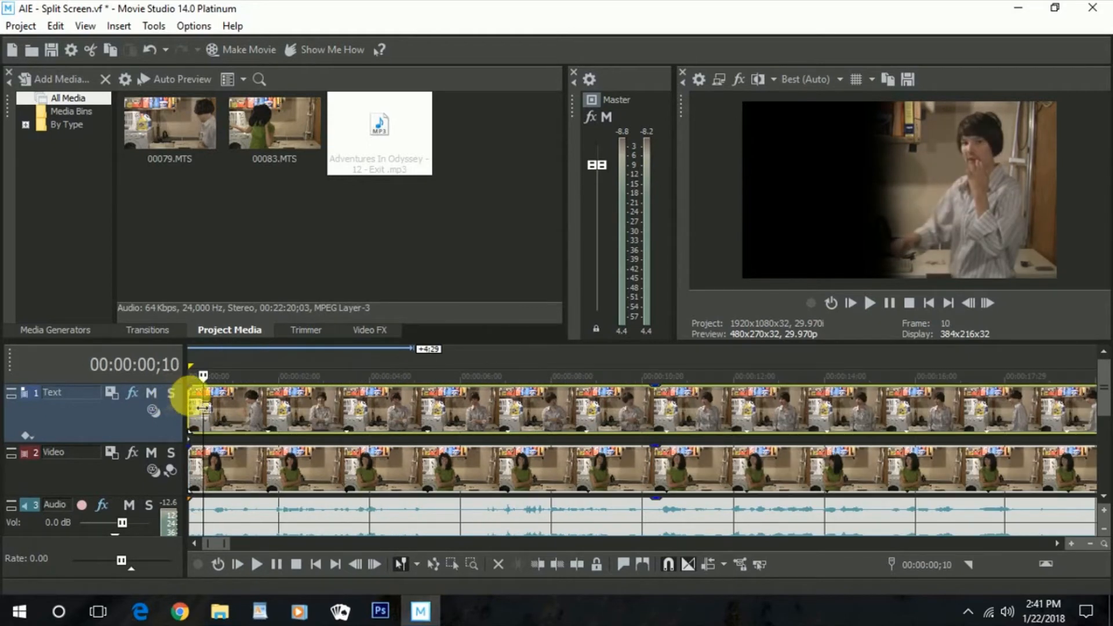
left_click(191, 407)
left_click_drag(191, 407, 241, 405)
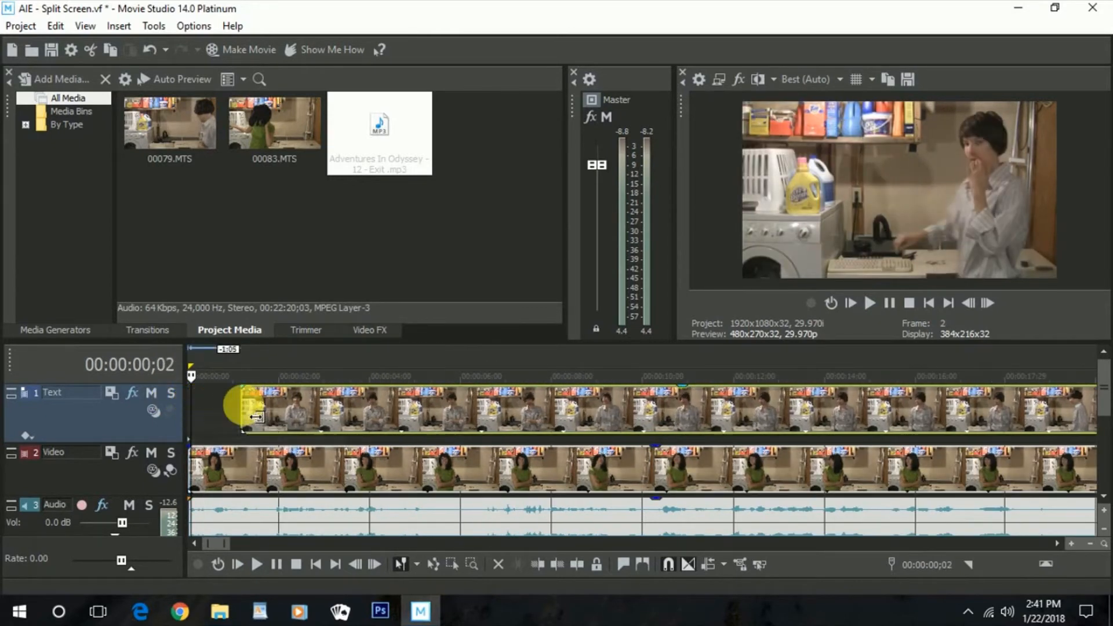
left_click_drag(202, 477, 242, 470)
key("space")
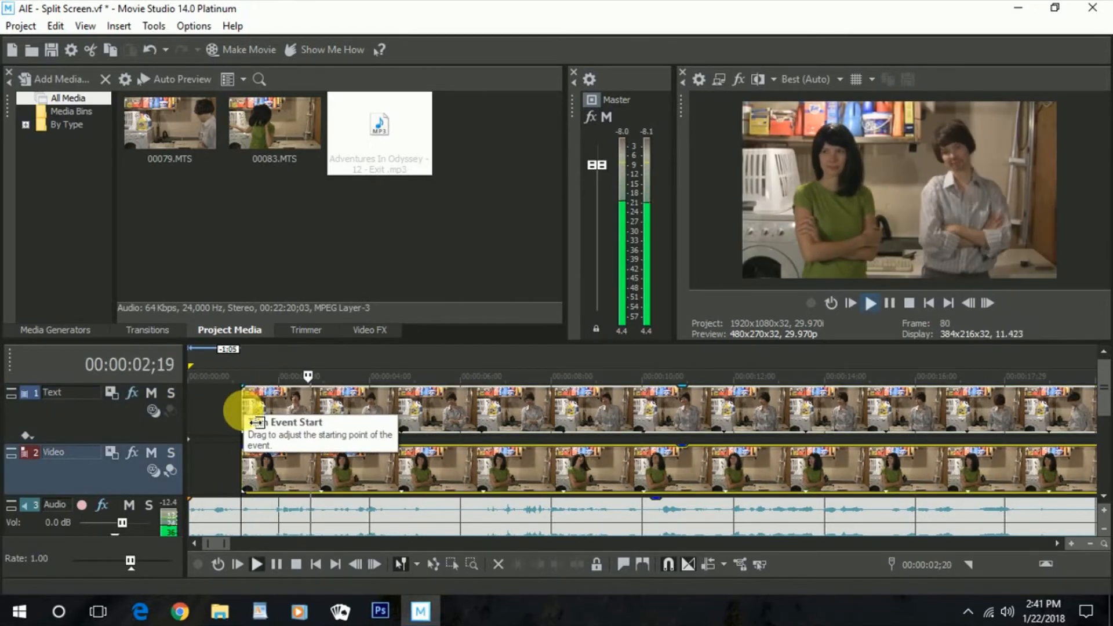
key("space")
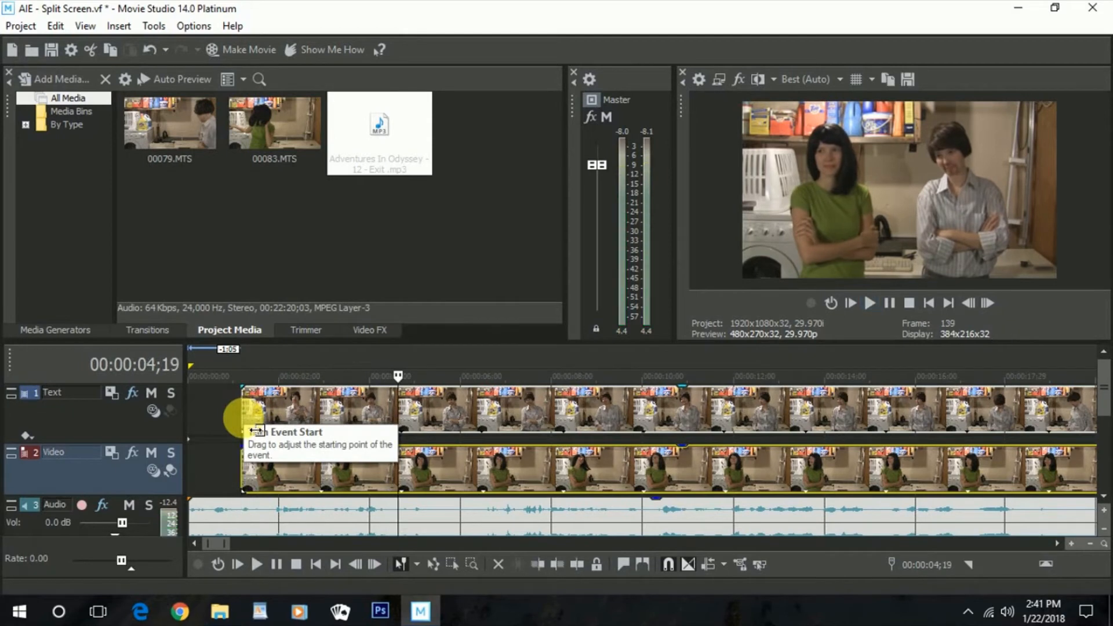
- Trim the starts of the Text, Video and Audio clips to 00:00:04;19 and fade in the audio over about 1 second
left_click_drag(243, 416, 398, 415)
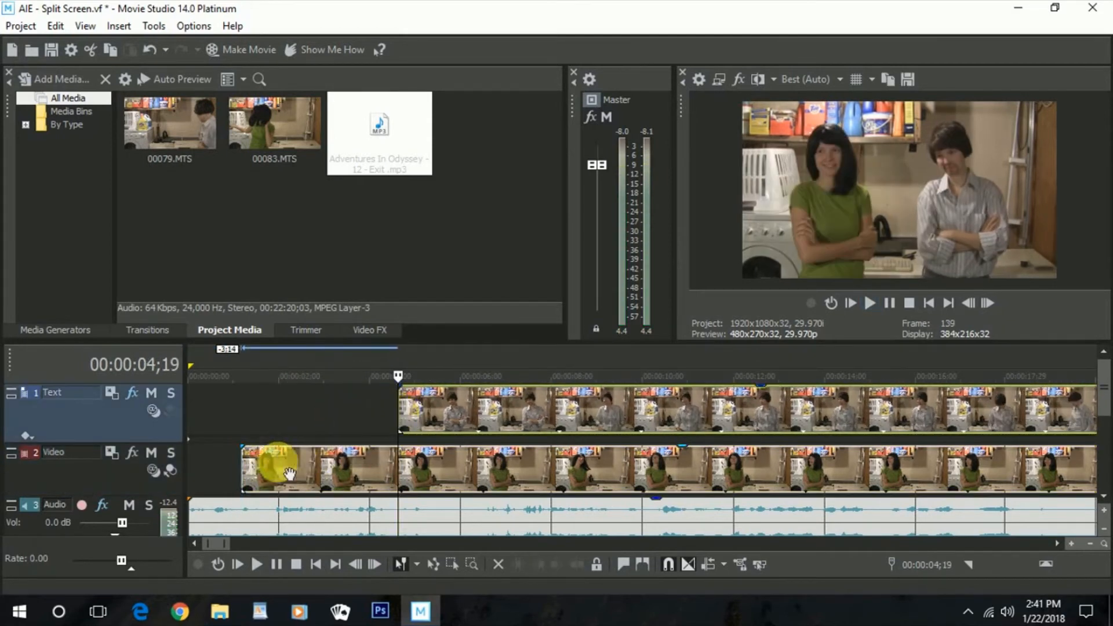
left_click_drag(242, 467, 392, 467)
scroll(260, 497, "down", 2)
mouse_move(189, 516)
left_mouse_down()
mouse_move(331, 515)
mouse_move(353, 503)
mouse_move(578, 513)
mouse_move(364, 515)
left_mouse_up()
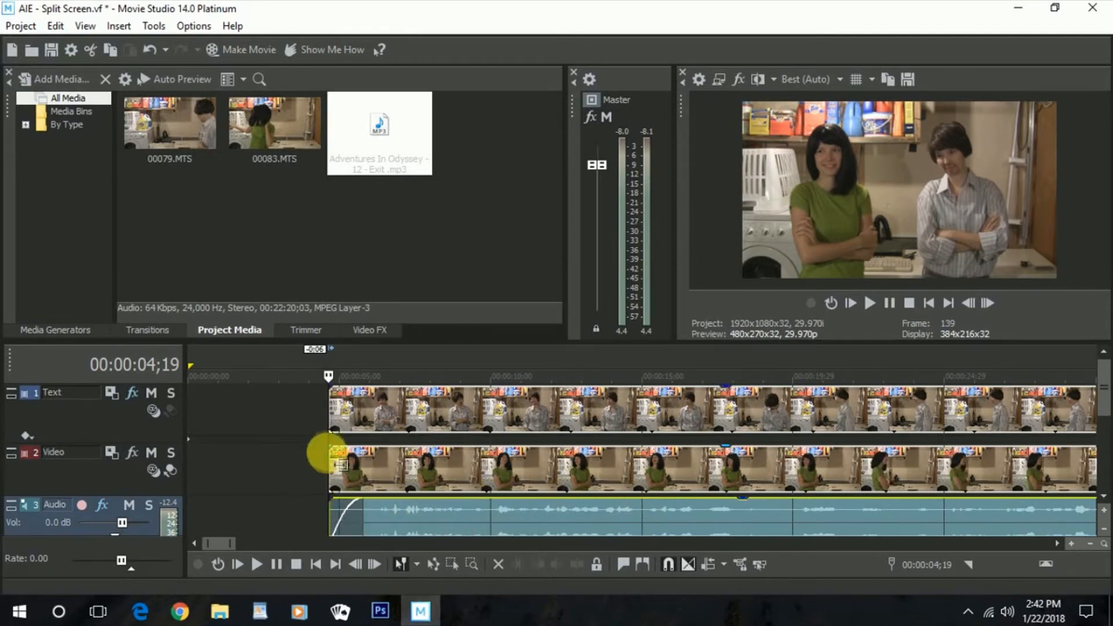
- Try a fade-in of about 3 seconds on the Text track clip, play it, and remove the fade
left_click(328, 410)
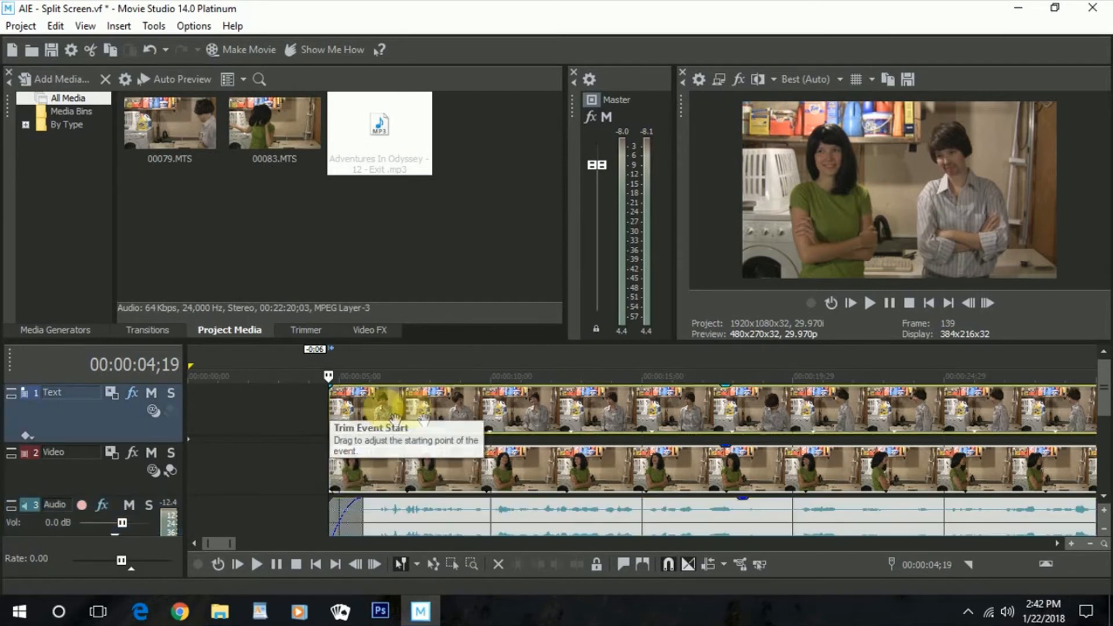
left_click_drag(331, 390, 423, 392)
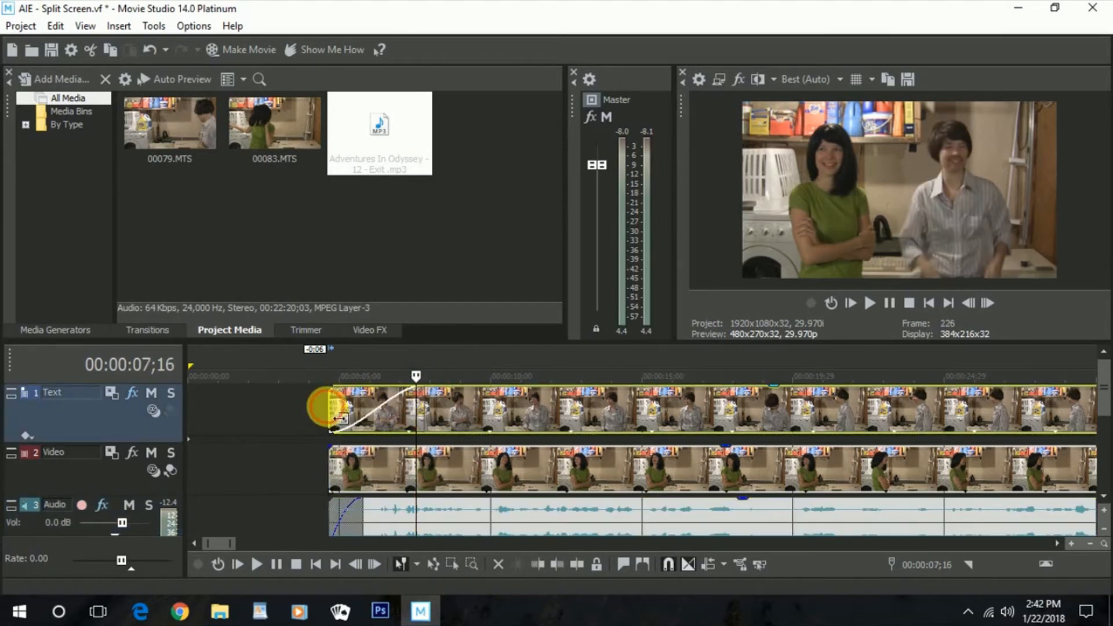
left_click(327, 407)
key("space")
key("Return")
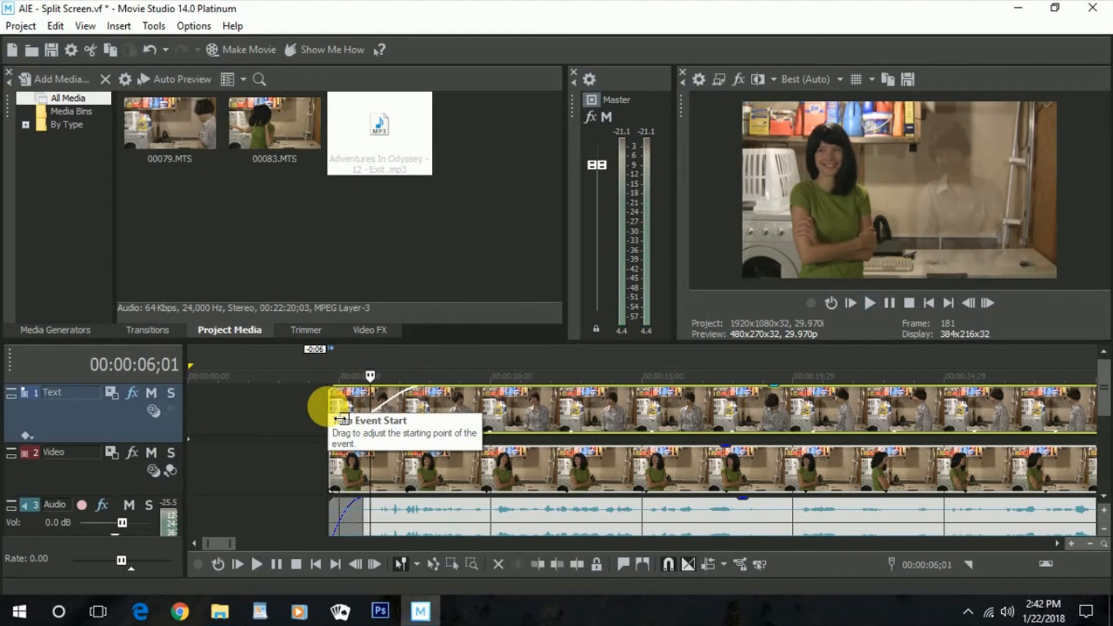
left_click_drag(429, 401, 325, 402)
left_click(333, 405)
- Add a Black Solid Color clip at the start of the Text track, overlapping the existing clip to crossfade into it
left_click(76, 334)
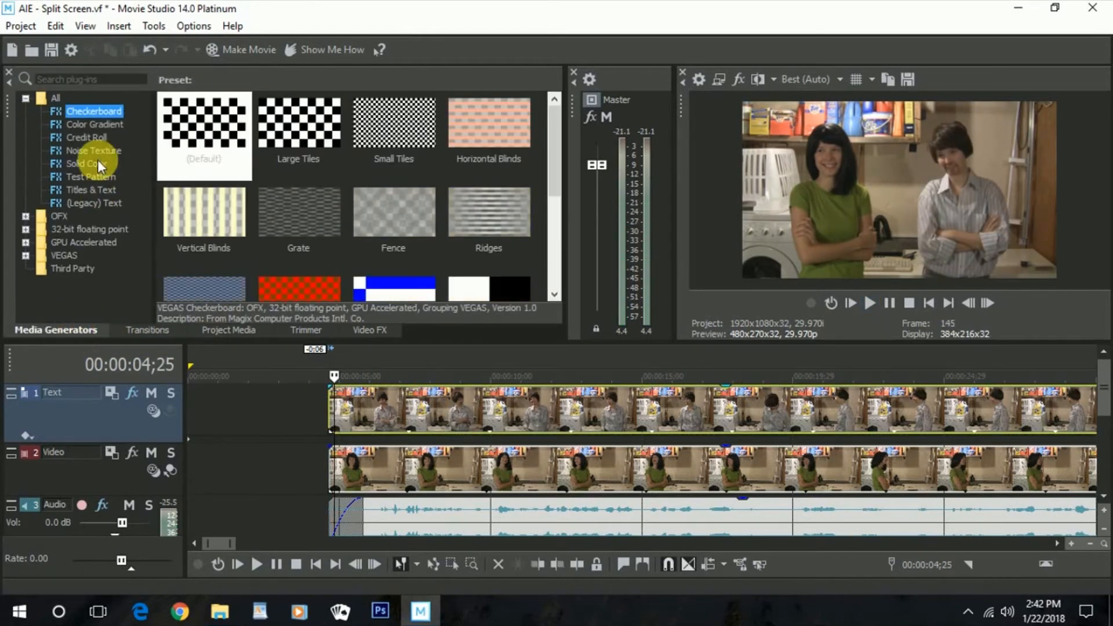
left_click(91, 191)
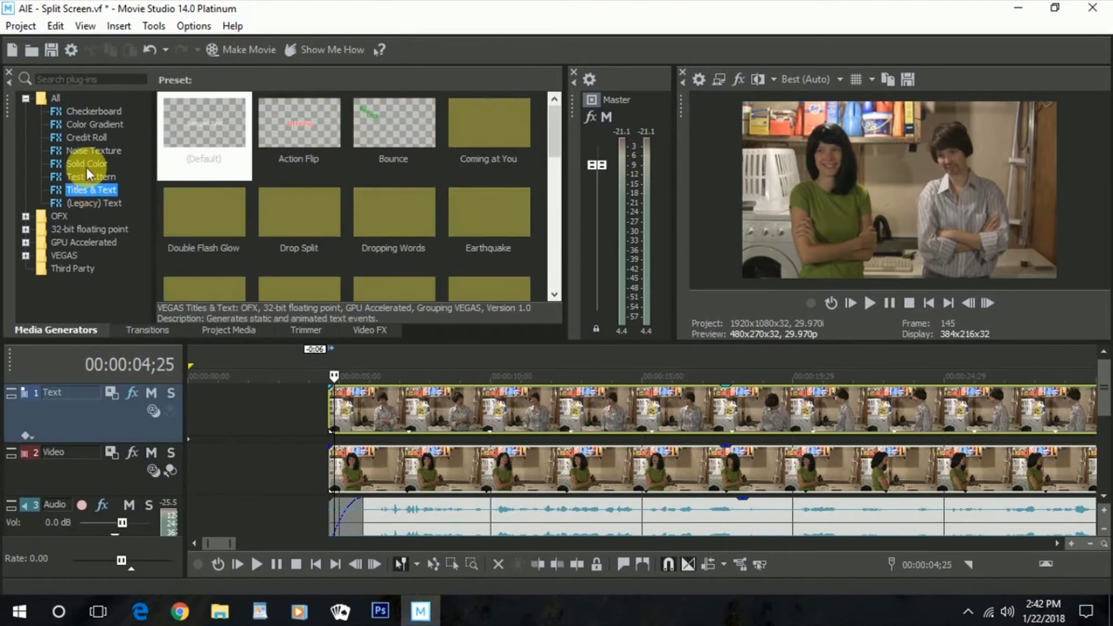
left_click(87, 164)
left_click(297, 128)
left_click_drag(297, 129, 223, 412)
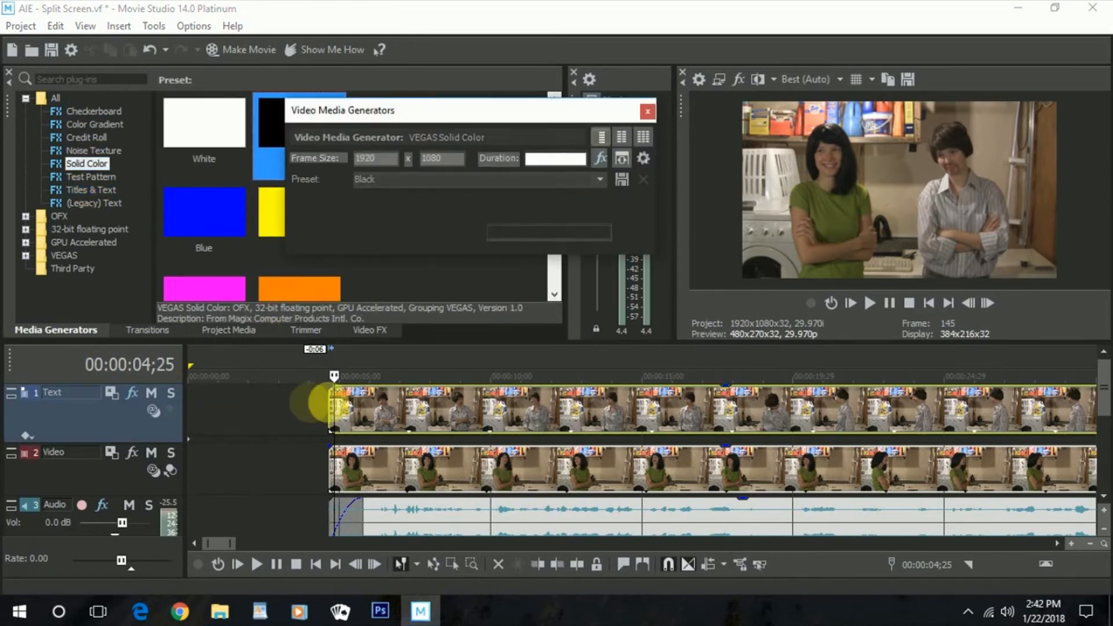
left_click(290, 417)
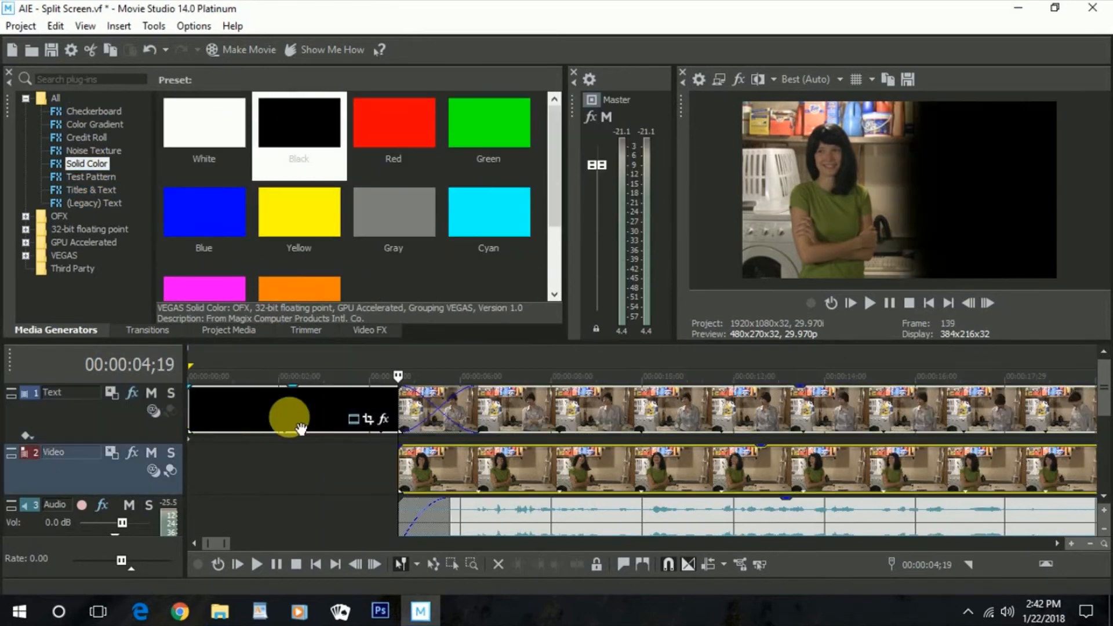
- Paste the Black clip at the start of the Video track, overlapping the existing clip to crossfade into it, and play the opening
left_click(294, 465)
key("ctrl+v")
key("Return")
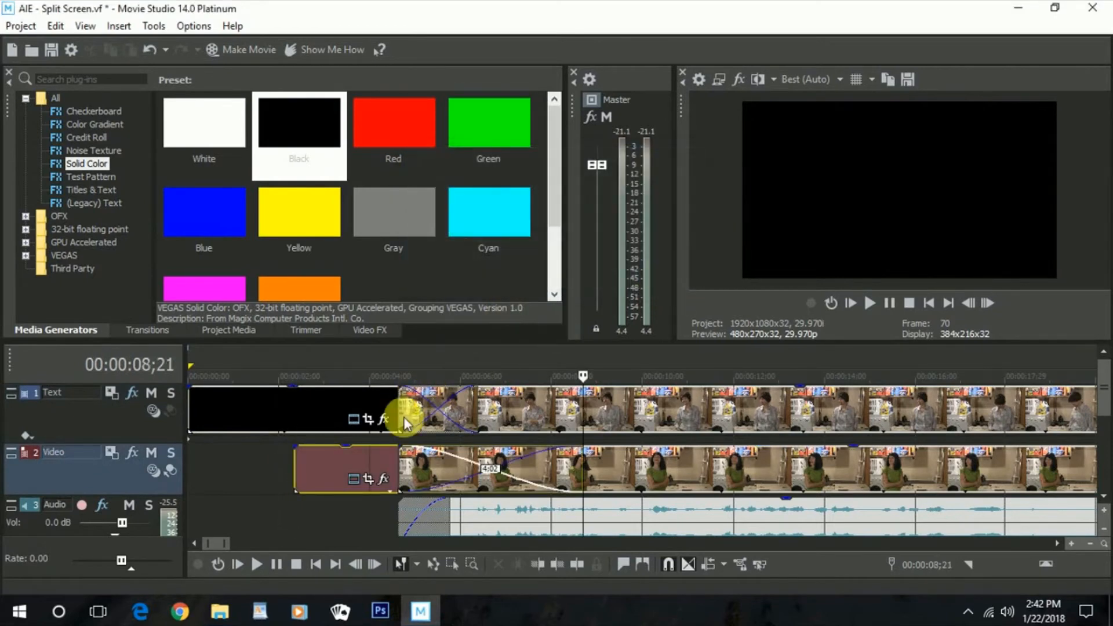
left_click_drag(305, 469, 200, 467)
left_click(402, 408)
key("space")
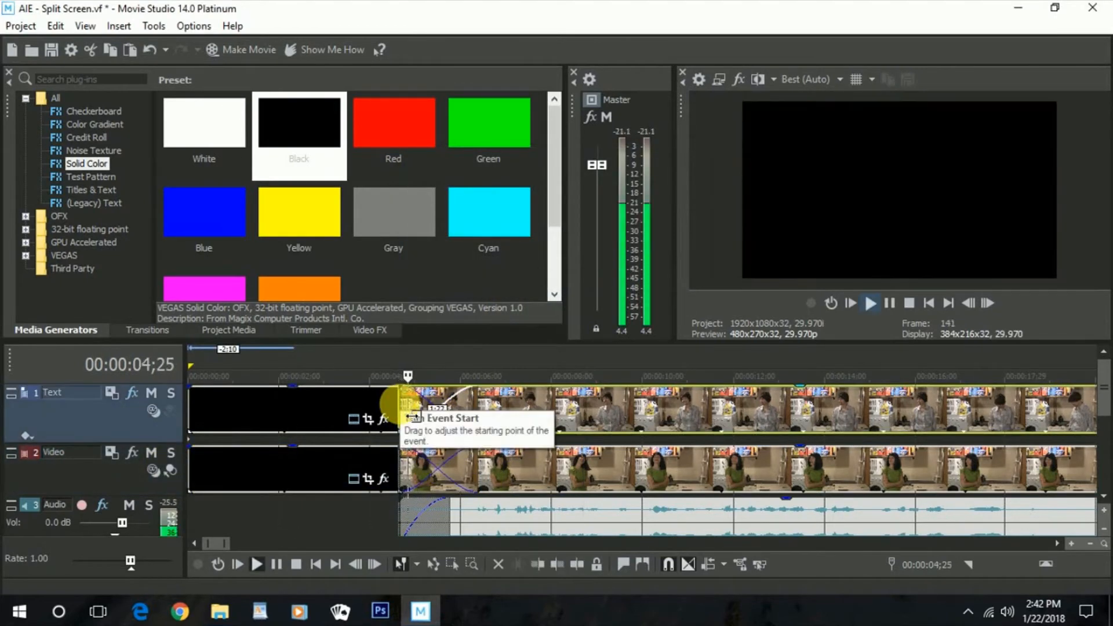
key("space")
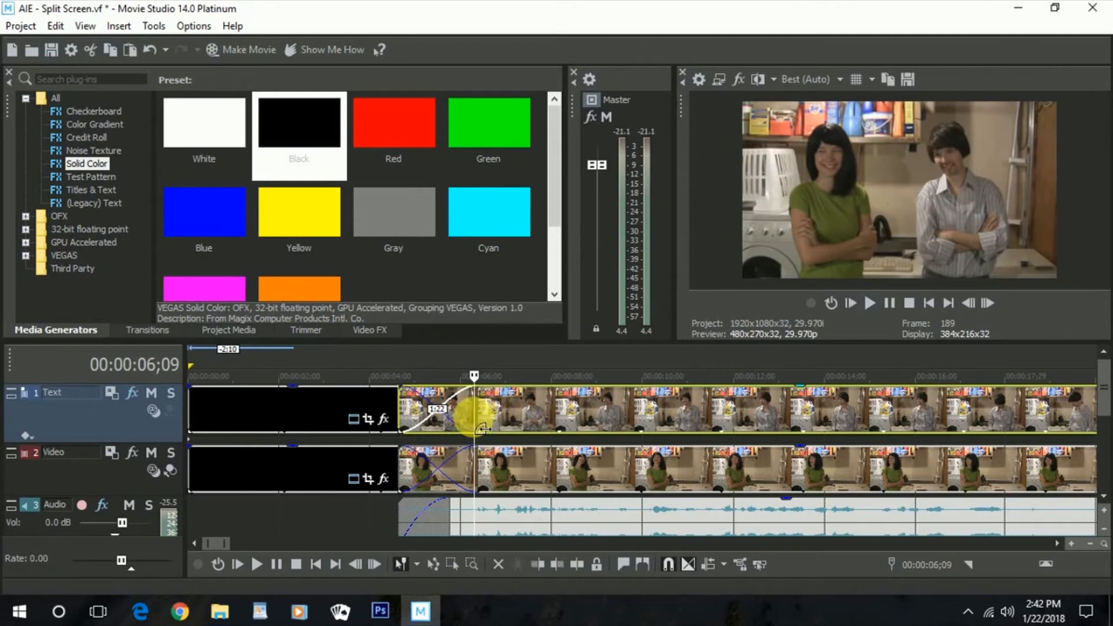
- Shorten the crossfades from black on the Text and Video tracks to 1 second each
left_click_drag(473, 412, 443, 413)
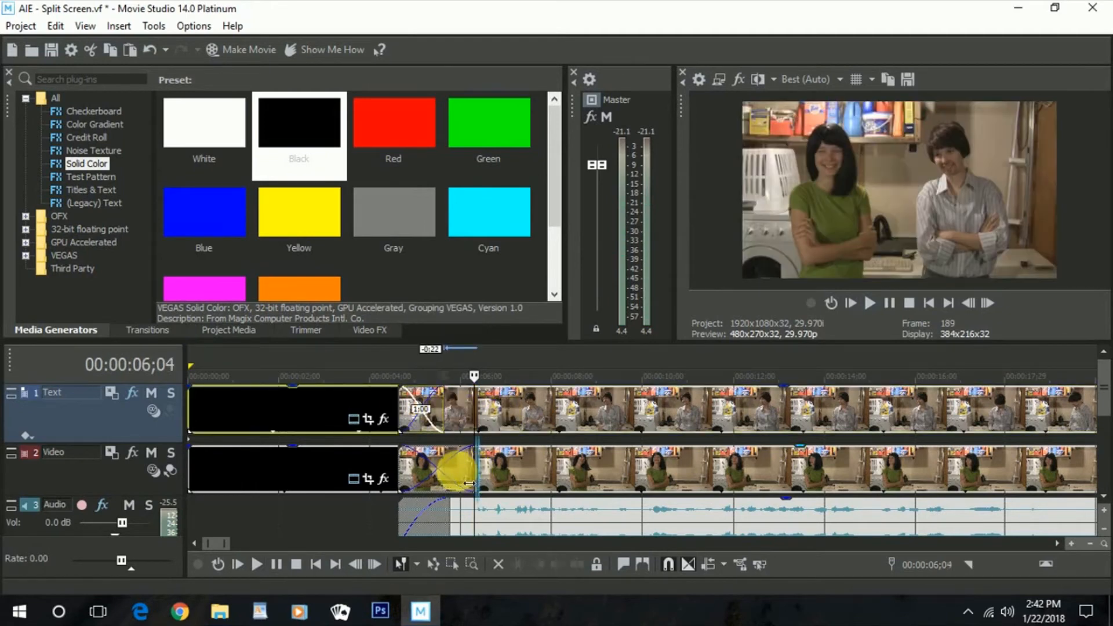
mouse_move(468, 482)
left_mouse_down()
mouse_move(484, 478)
mouse_move(435, 479)
mouse_move(451, 477)
left_mouse_up()
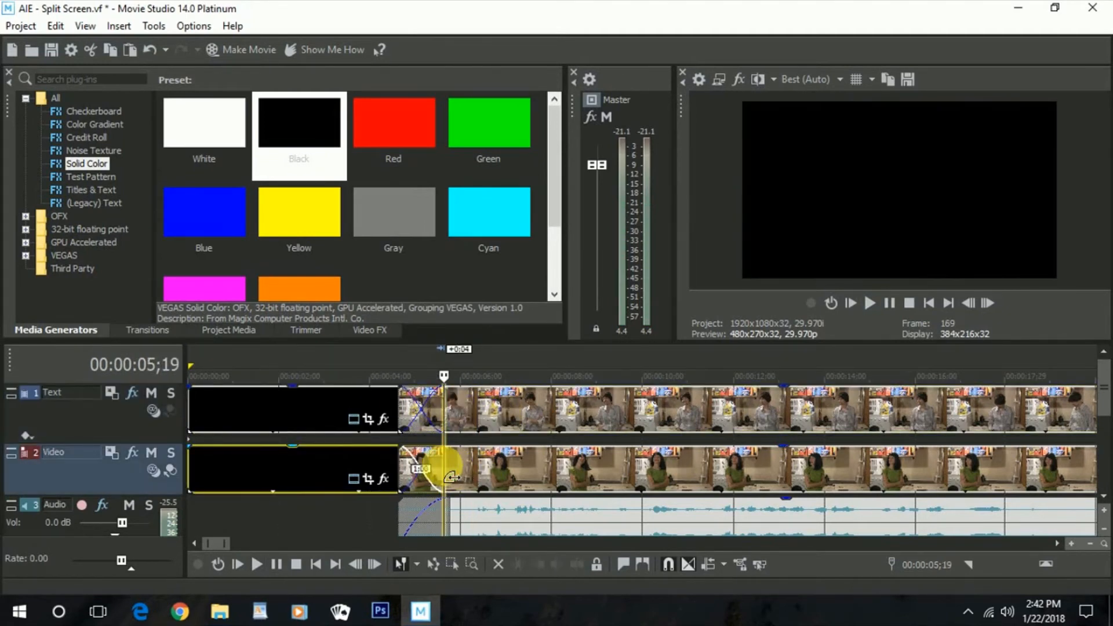
scroll(659, 480, "down", 5)
- Open Pan/Crop for the Text track's video clip and reduce its crop frame to about 1,423.4 by 1,067.5
left_click(375, 466)
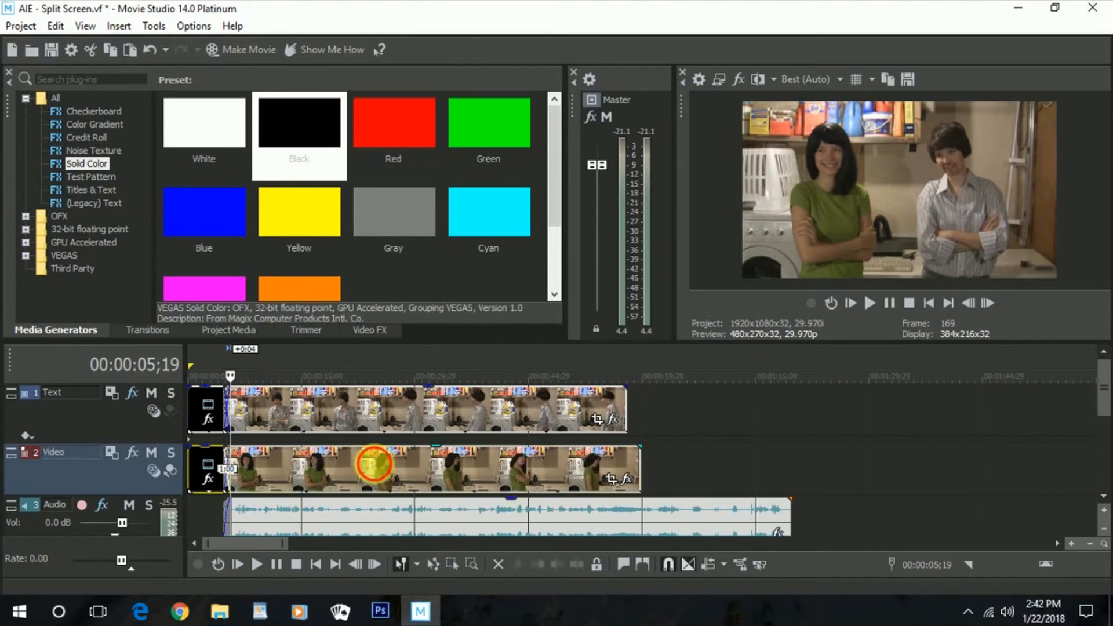
left_click(325, 400)
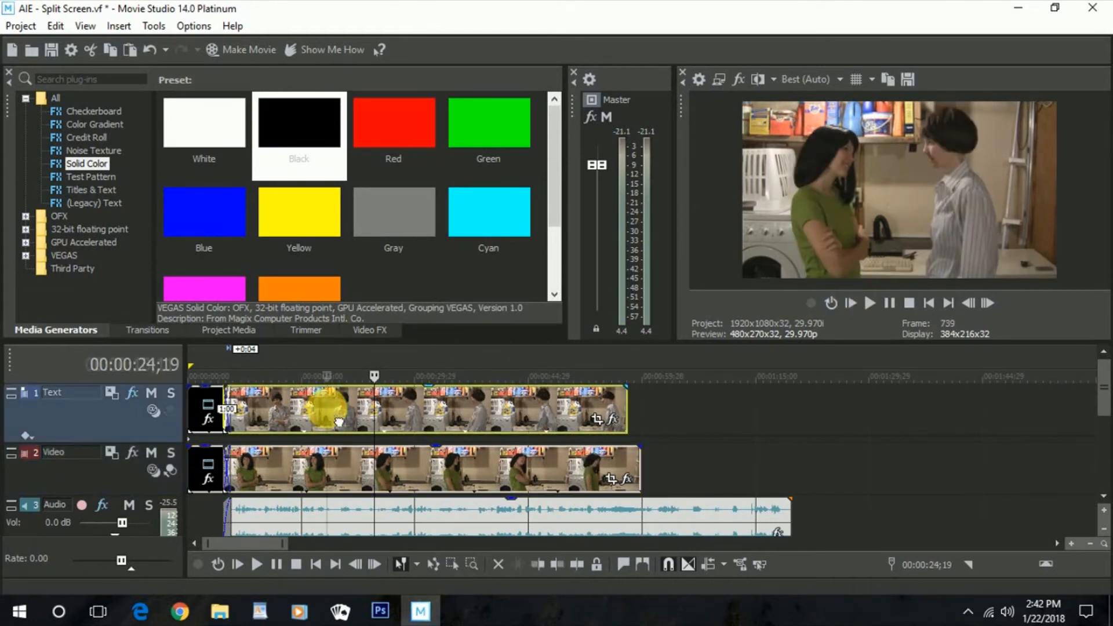
left_click(603, 425)
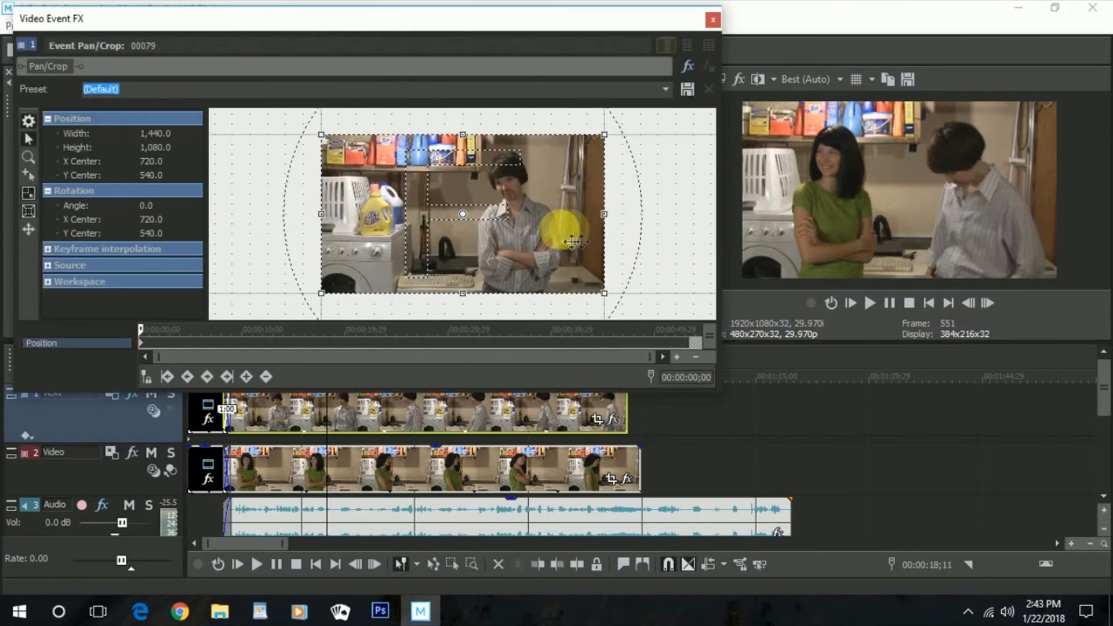
left_click_drag(608, 142, 606, 144)
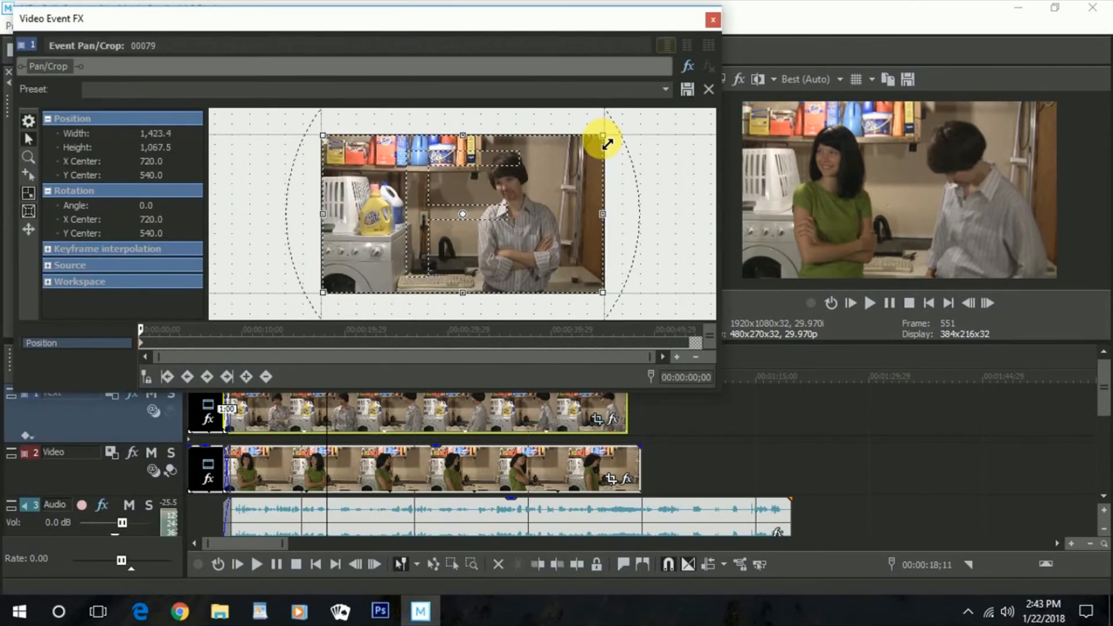
- Try nudging the crop frame down and sideways, return its centre to 720, 540, and close Pan/Crop
left_click_drag(513, 203, 527, 218)
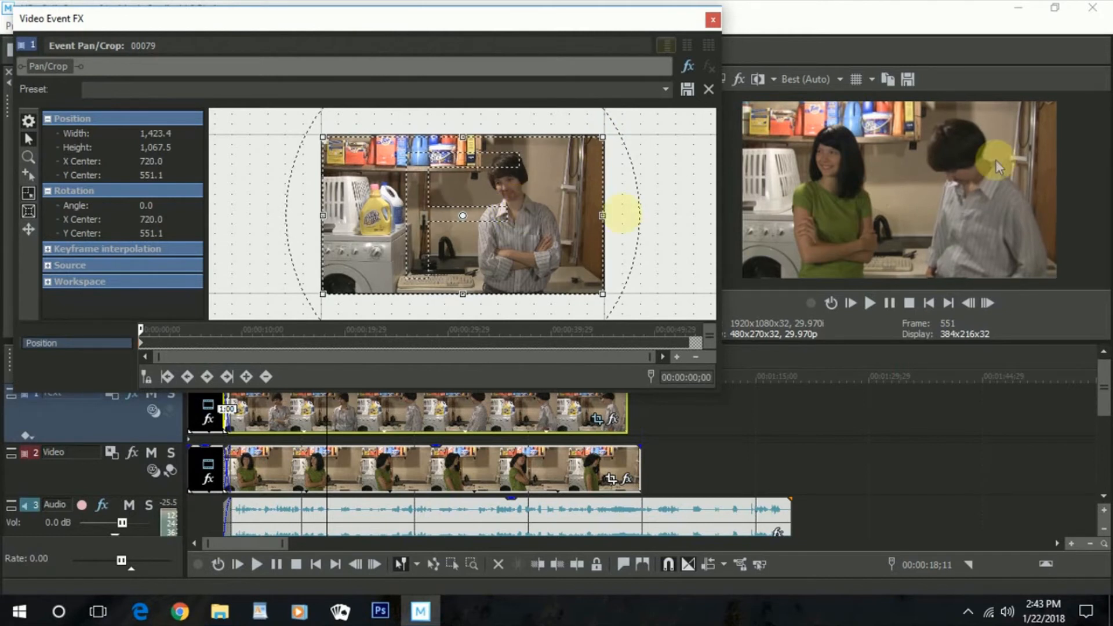
key("Left")
key("Left")
key("Left")
key("Left")
key("Left")
key("Left")
key("Right")
key("Right")
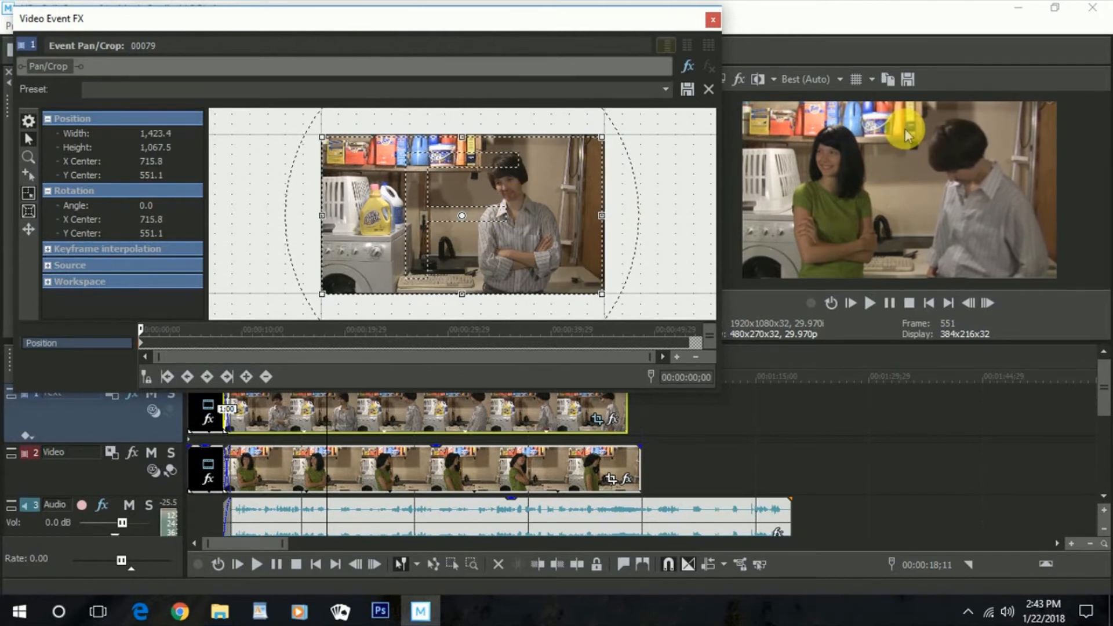
key("Right")
key("Right")
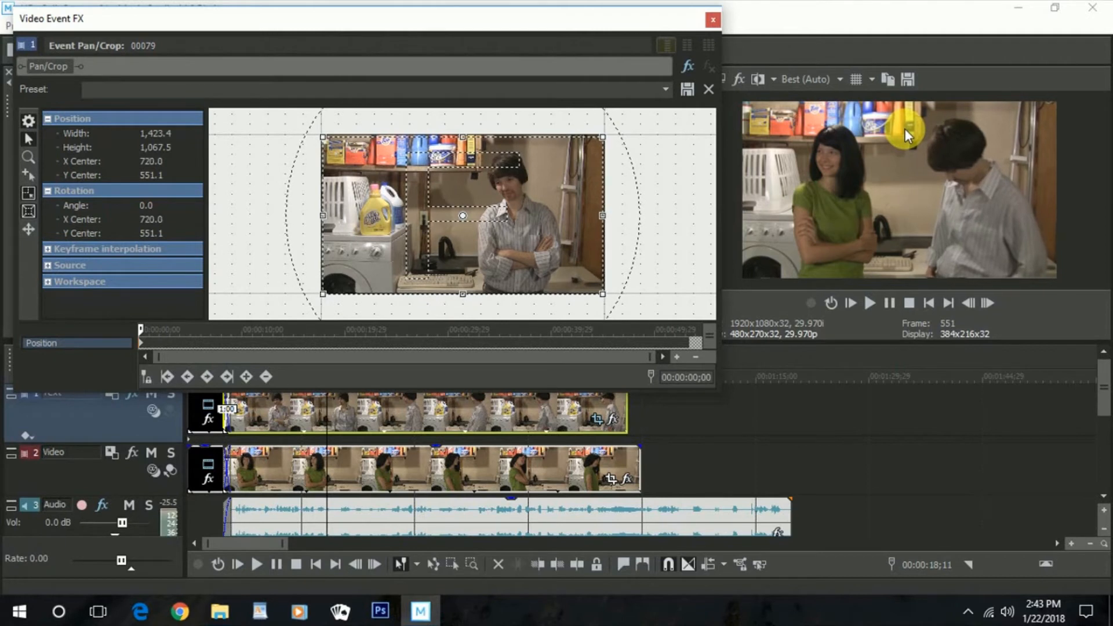
key("Left")
key("Right")
scroll(471, 503, "up", 5)
key("Up")
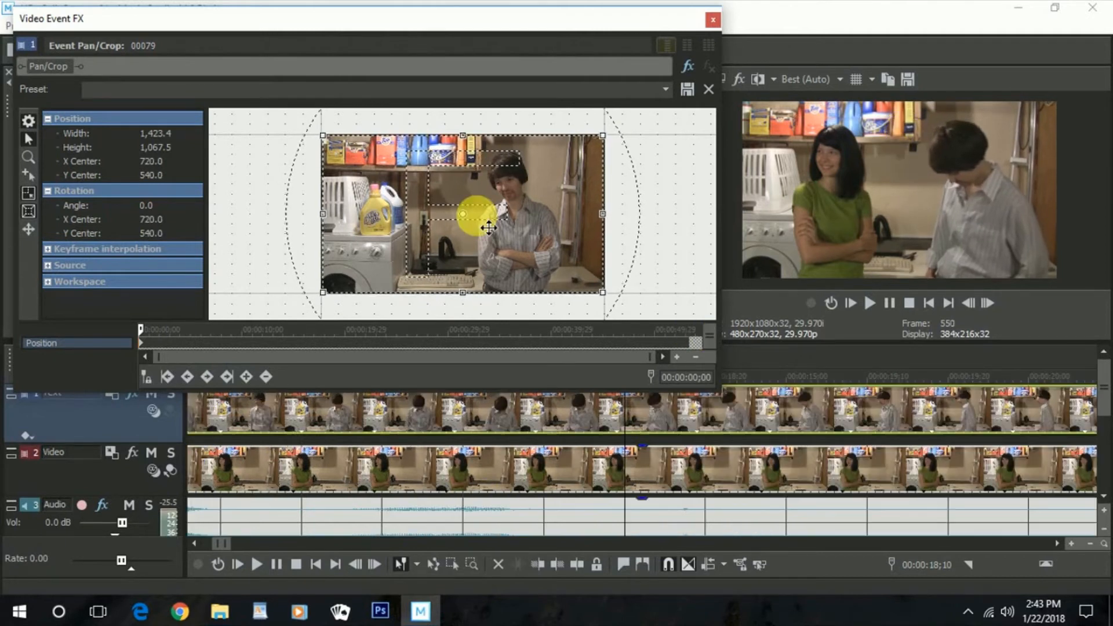
key("Up")
left_click(712, 19)
- Play the middle of the combined shot to check how the two halves blend
key("space")
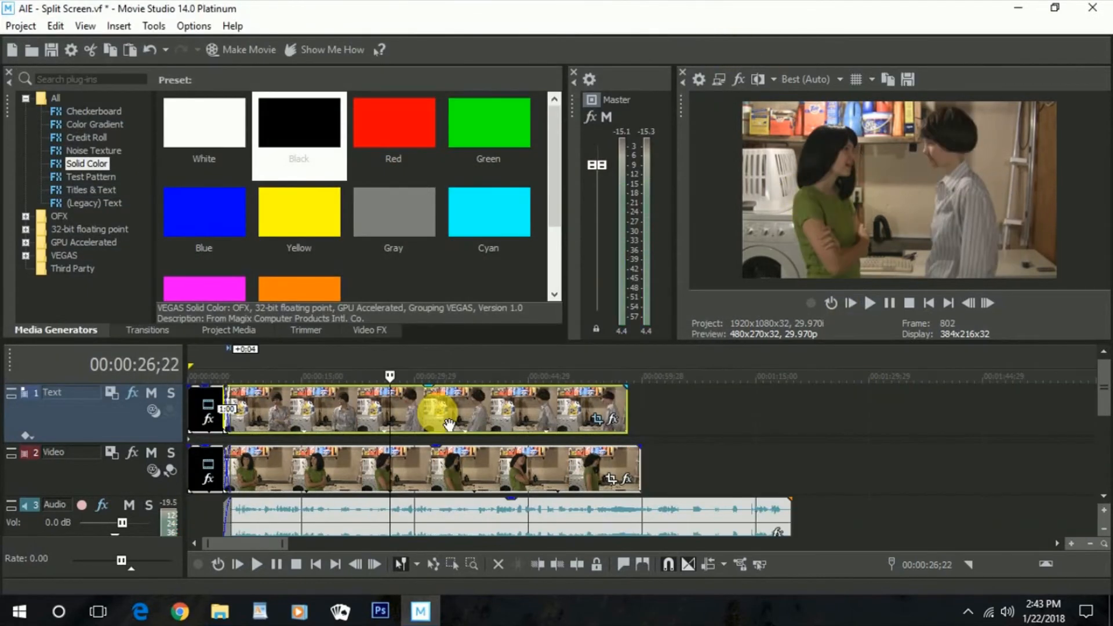
key("space")
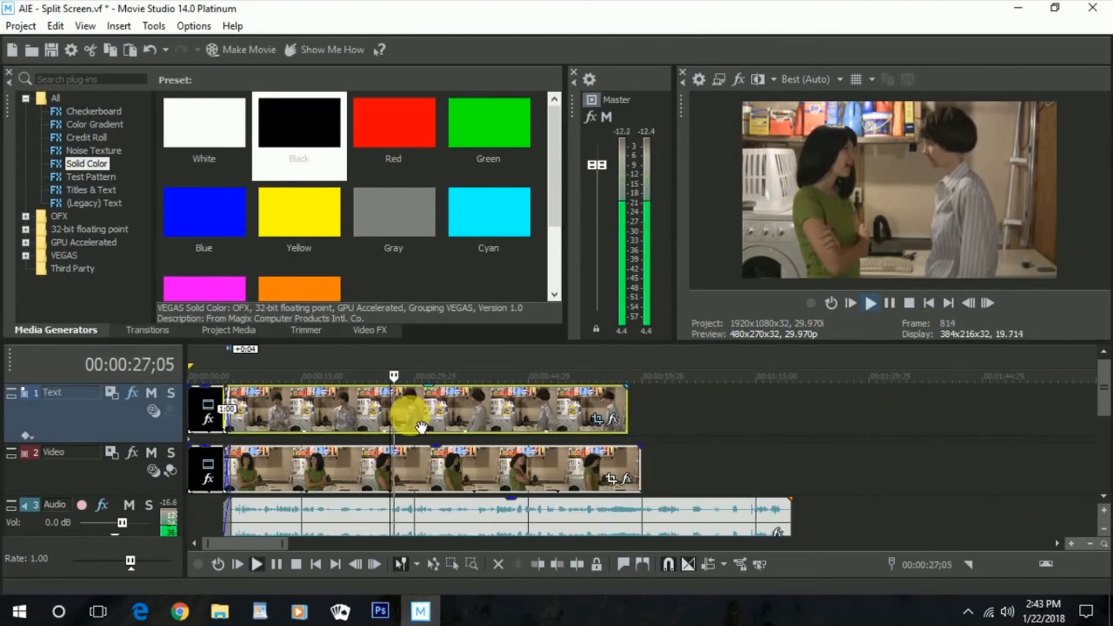
key("space")
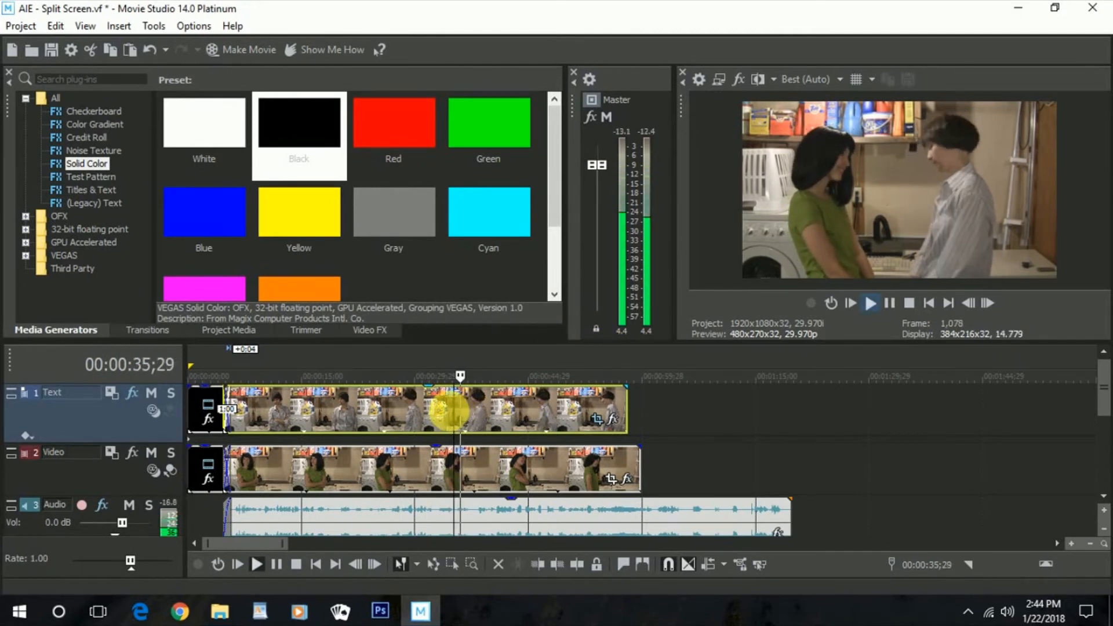
key("space")
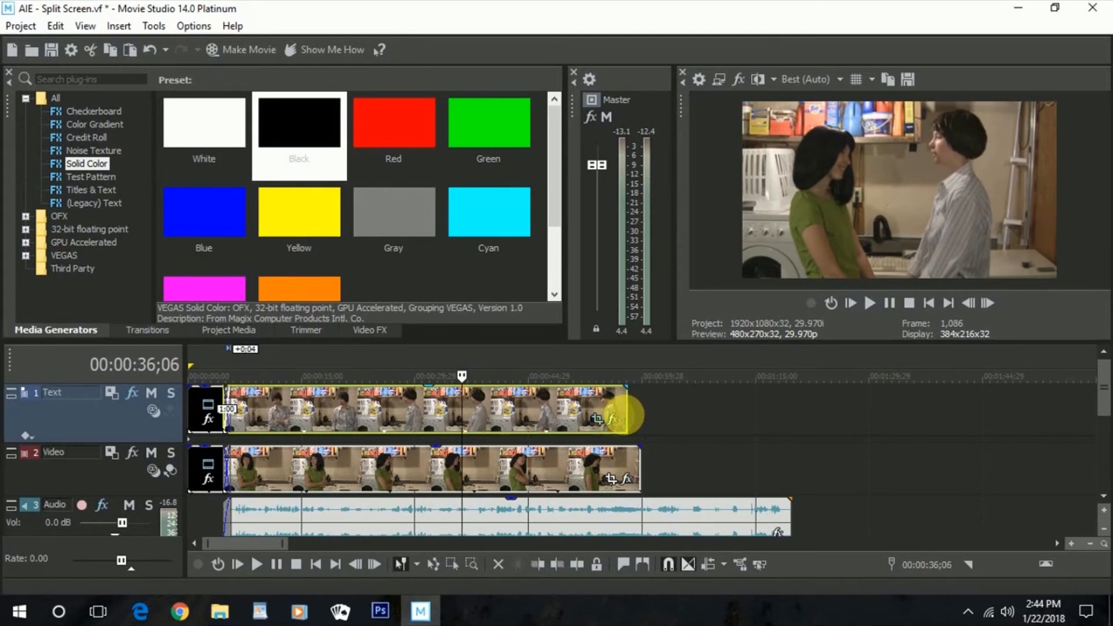
- Reopen the Text track clip's Pan/Crop settings, look through the Keyframe interpolation and Workspace sections, and close them
left_click(597, 418)
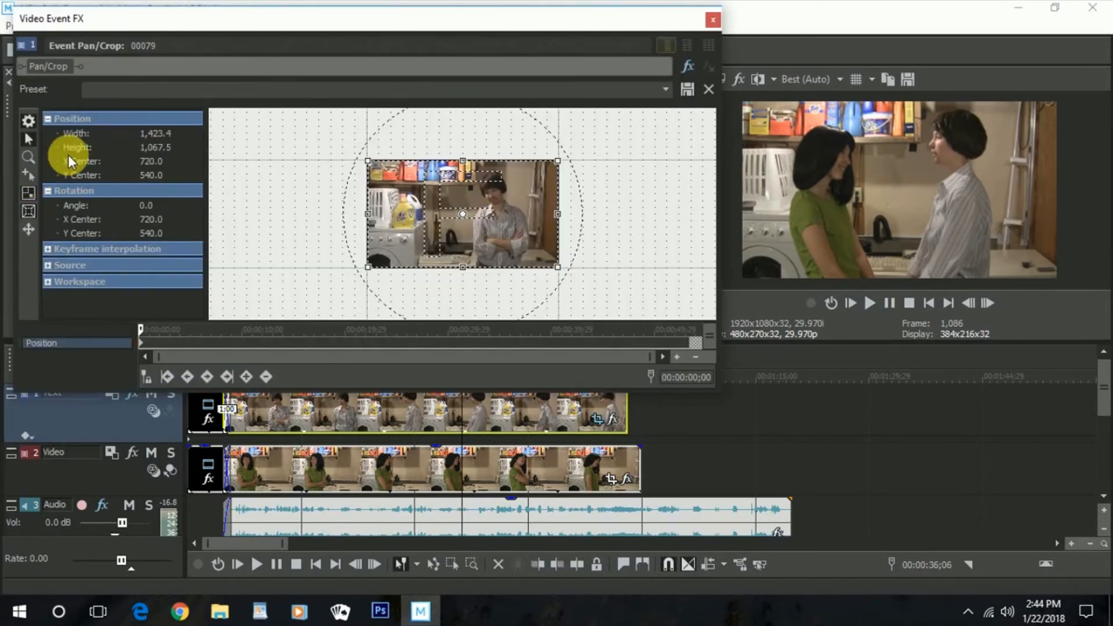
left_click(48, 249)
left_click(48, 248)
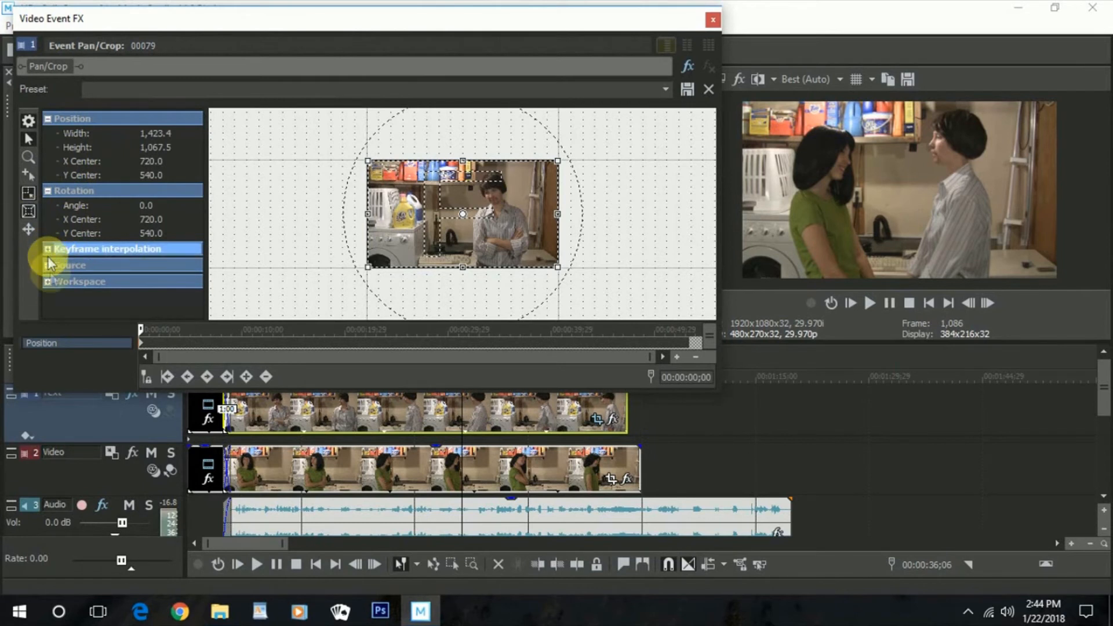
left_click(49, 279)
left_click(48, 255)
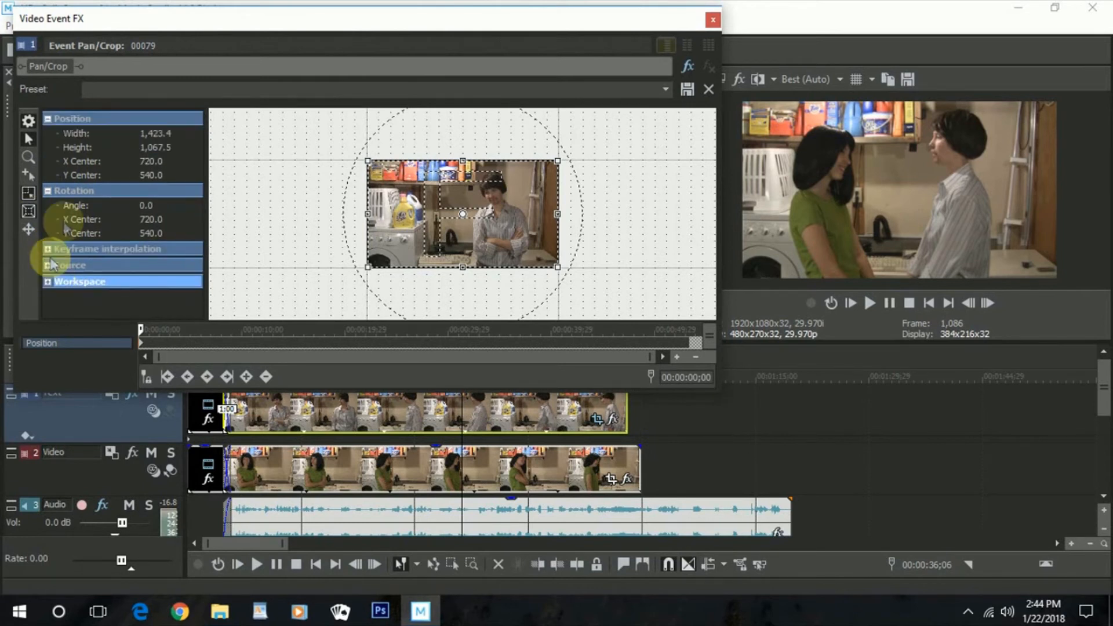
left_click(713, 19)
- Set the Text track's Cookie Cutter to feather 0.136, size 0.197 and centre 0.682, 0.472, and play the shot
left_click(297, 407)
left_click(360, 407)
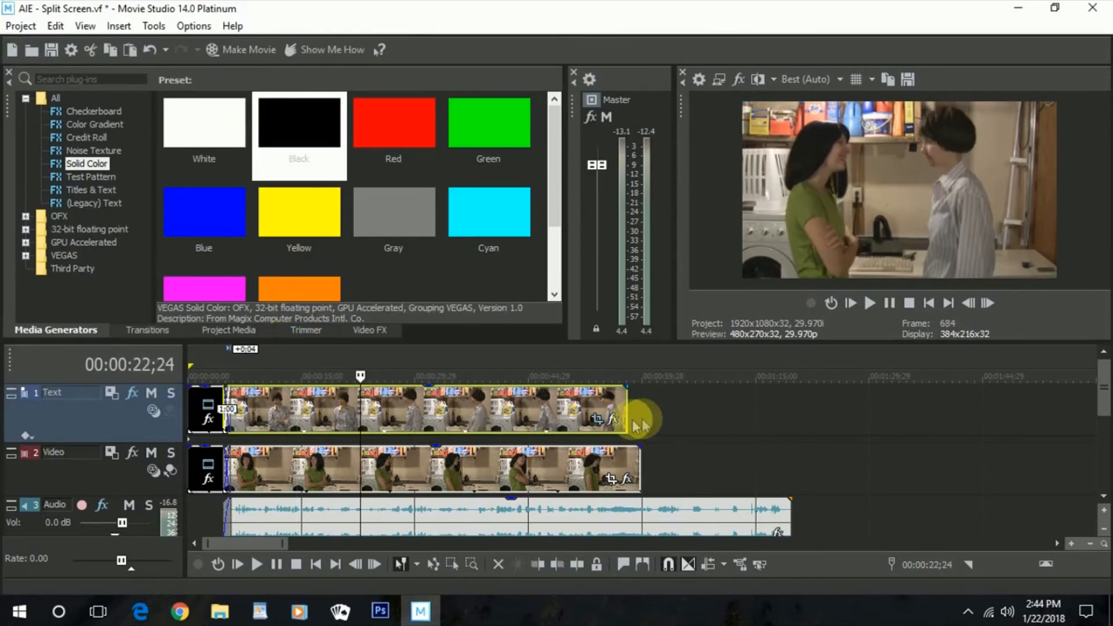
left_click(132, 394)
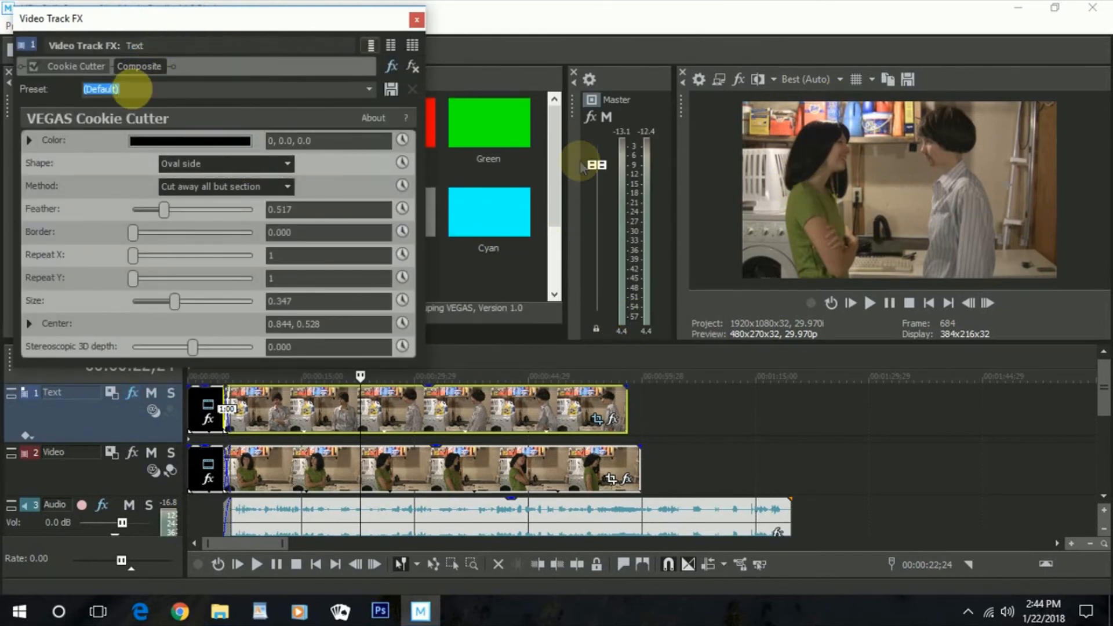
left_click(90, 67)
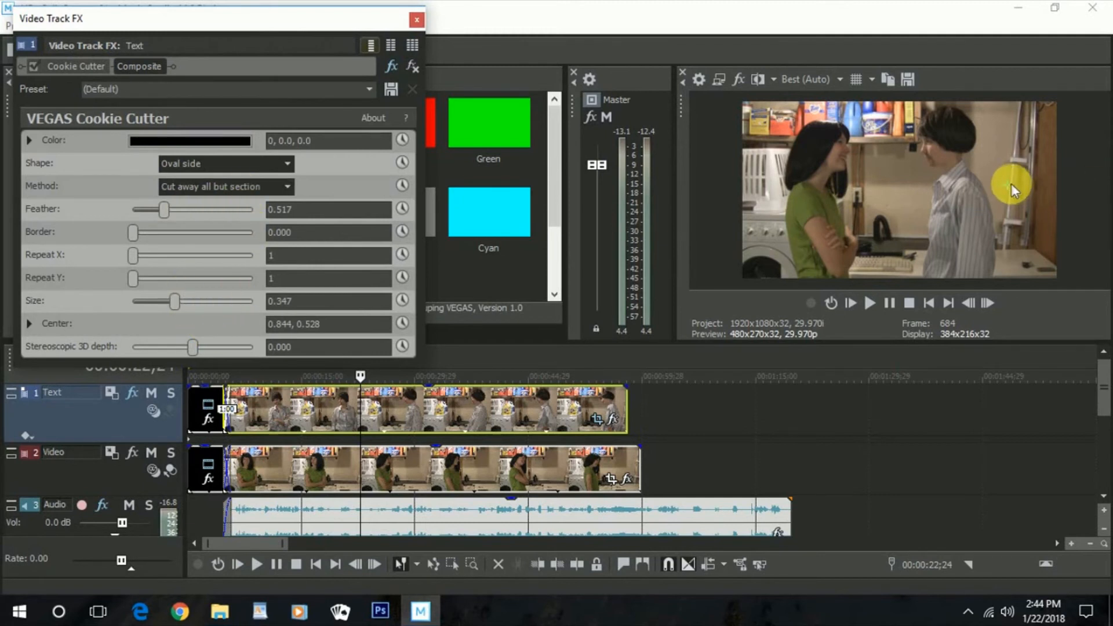
left_click(960, 188)
left_click_drag(164, 209, 142, 209)
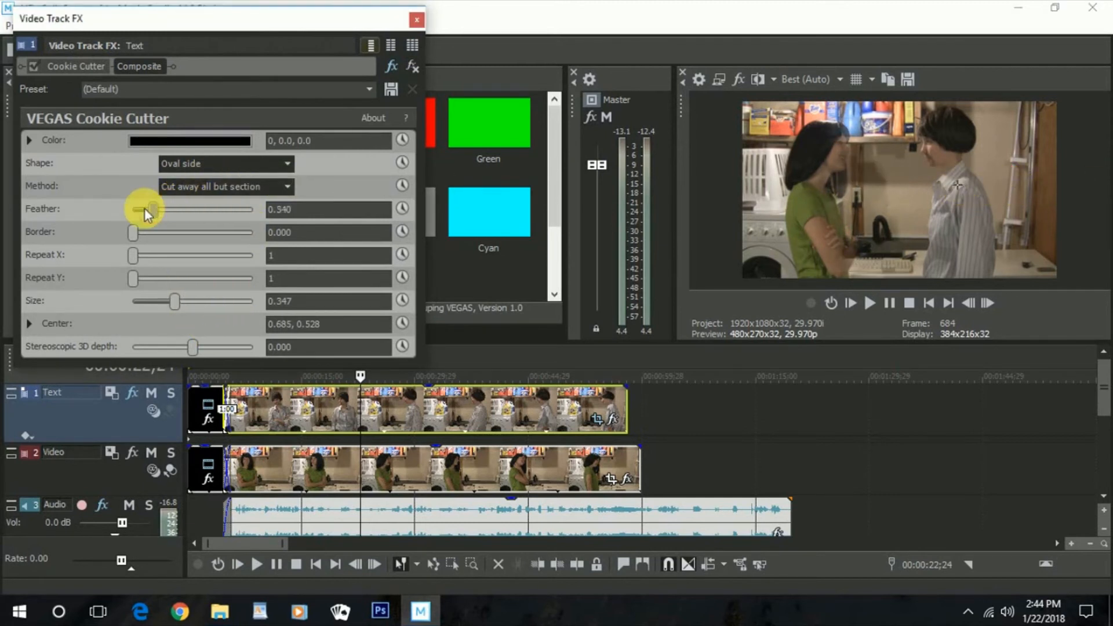
left_click_drag(177, 306, 156, 305)
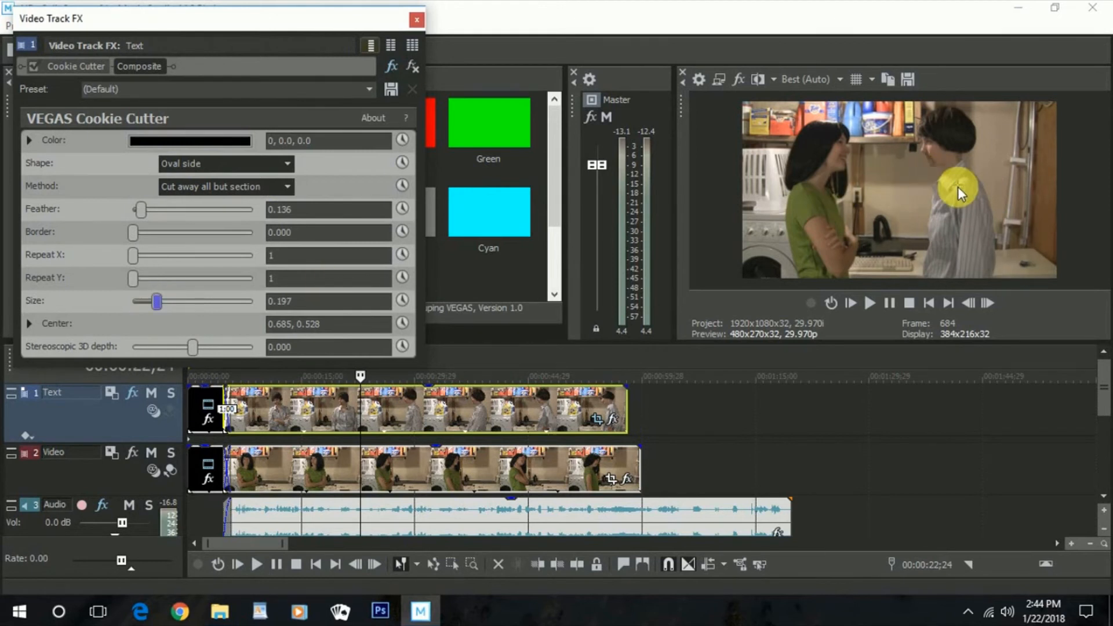
left_click(959, 194)
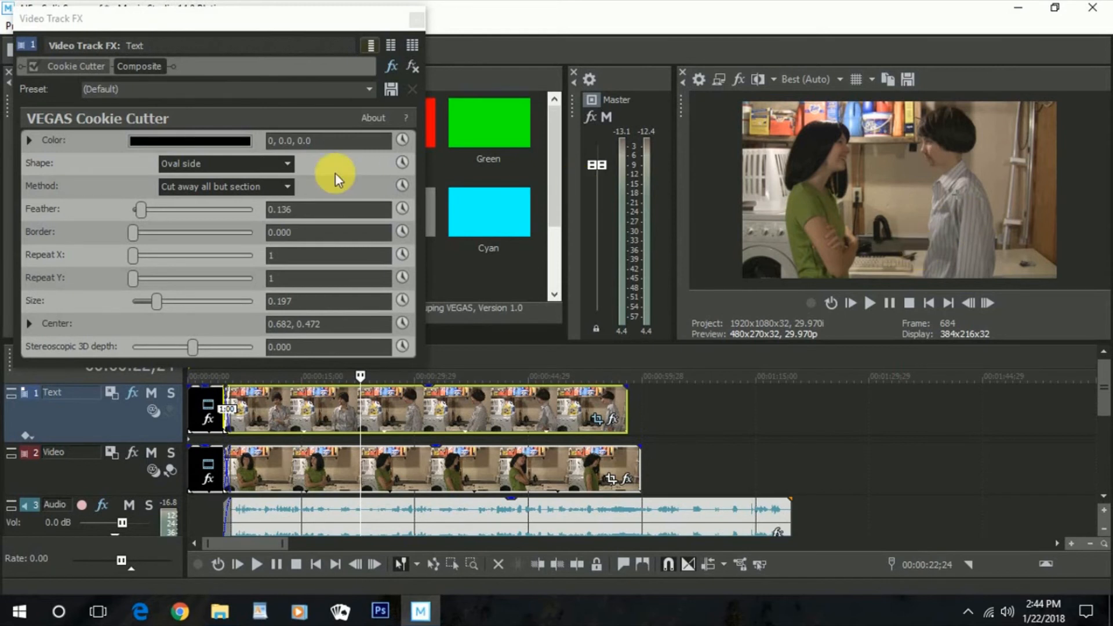
key("space")
key("space")
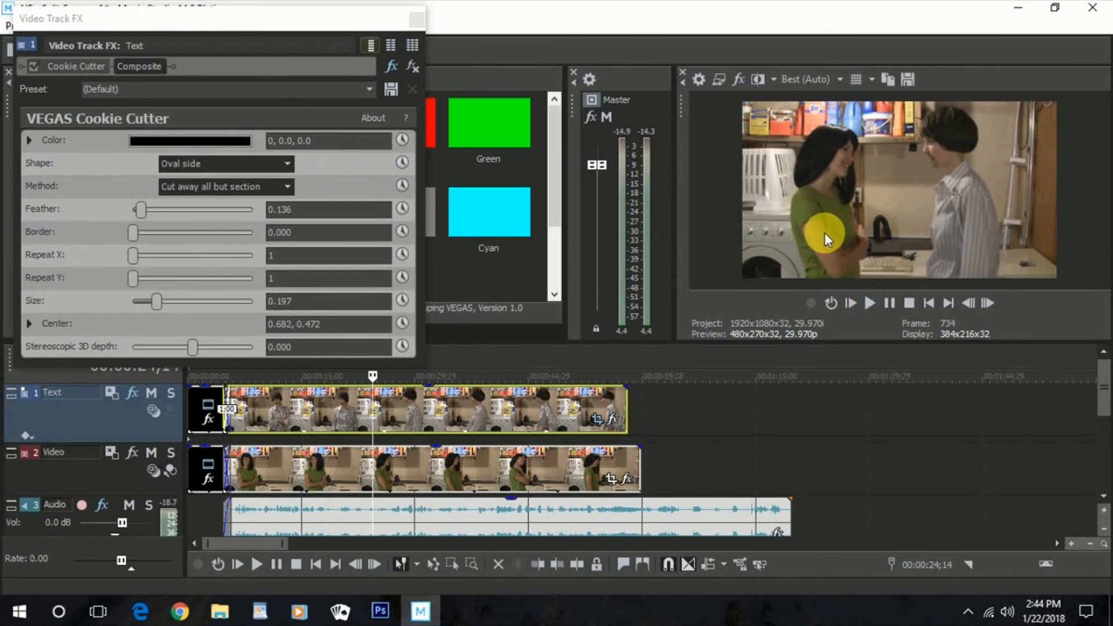
left_click(417, 22)
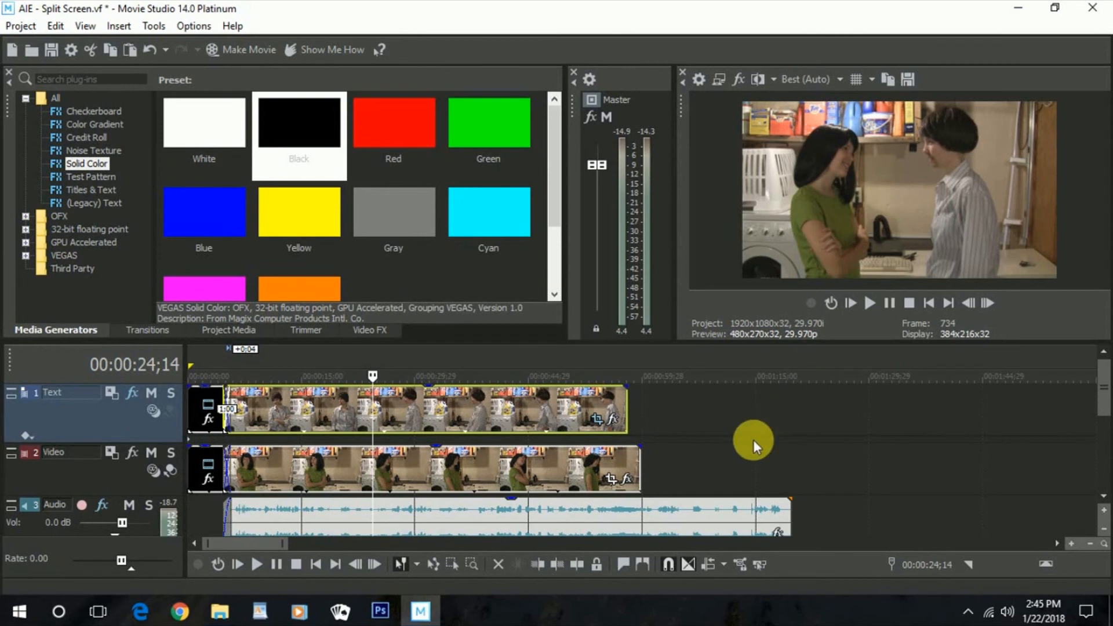
- Trim the ends of the Video and Audio clips to the end of the Text track clip and fade out the audio
left_click_drag(644, 475, 637, 475)
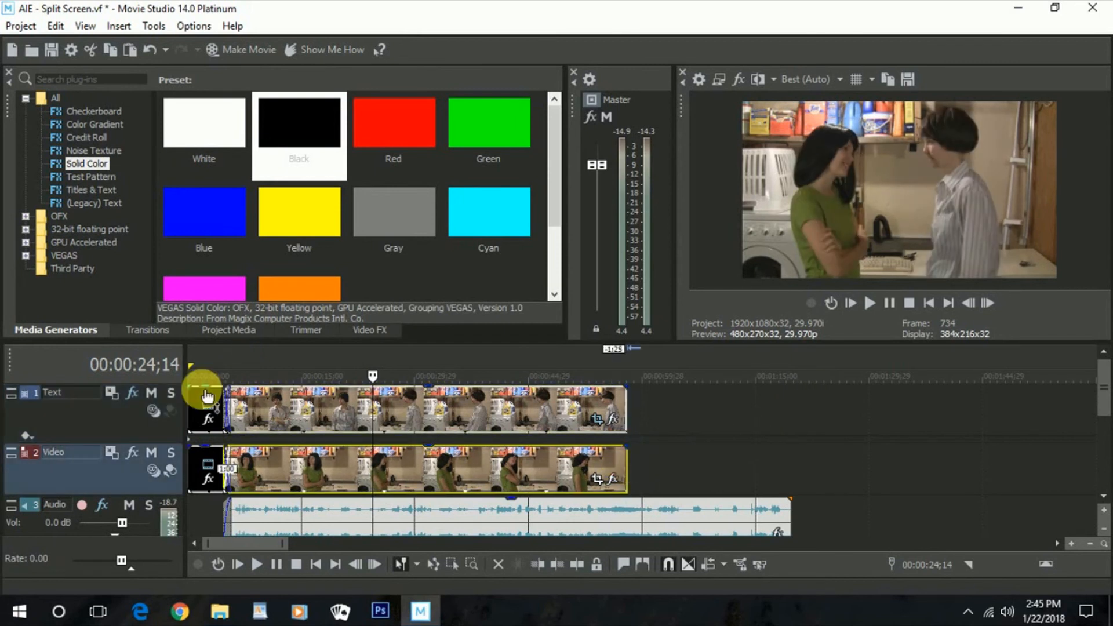
left_click(332, 407)
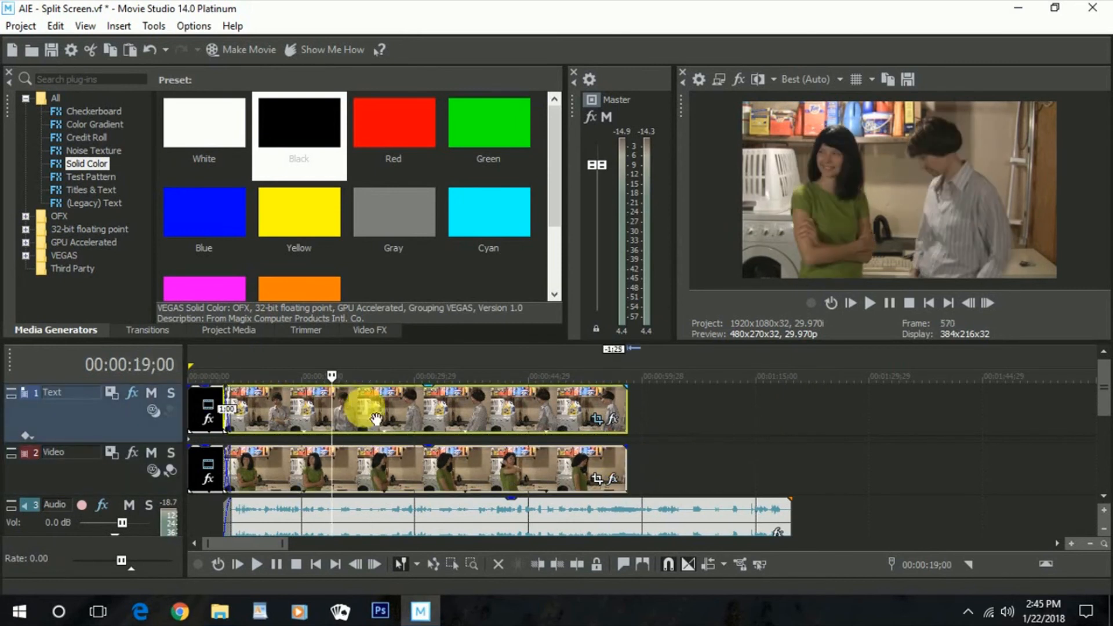
left_click(435, 409)
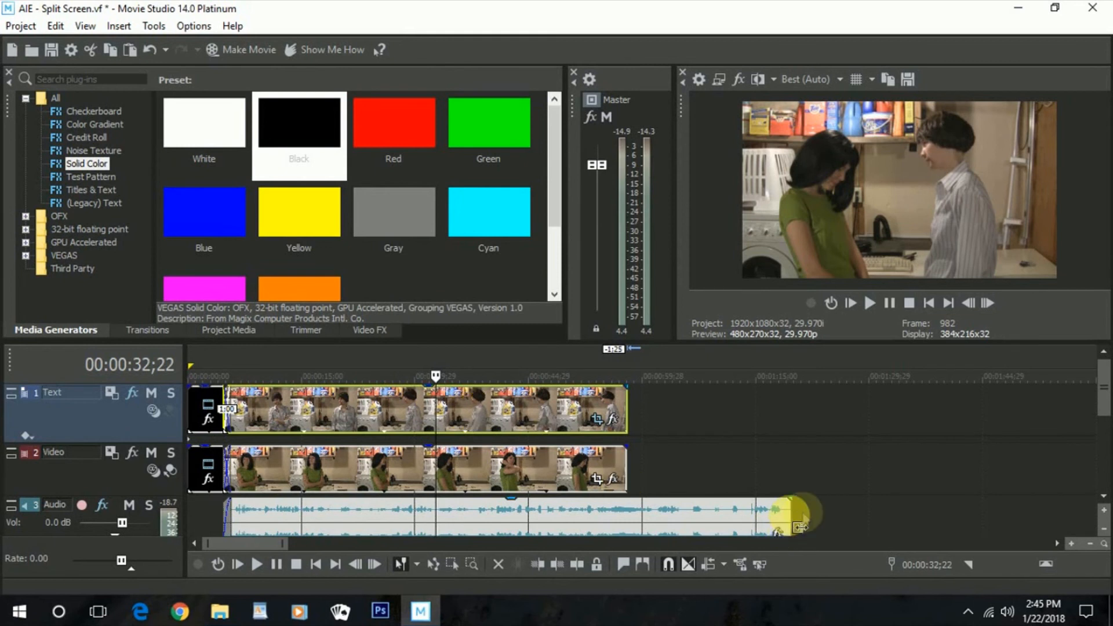
left_click_drag(794, 515, 627, 513)
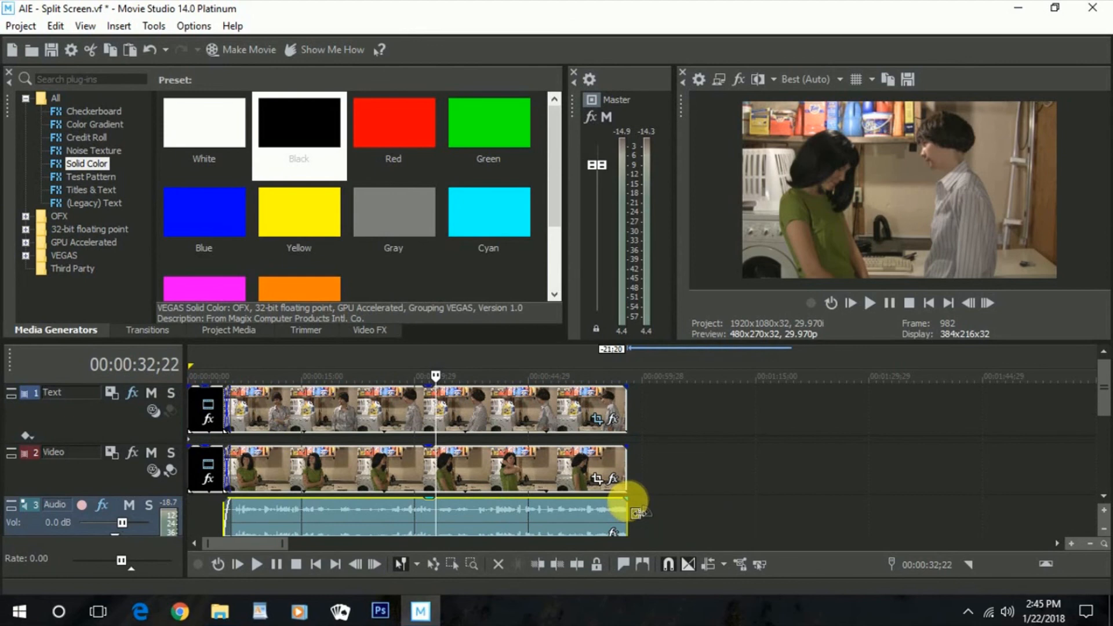
- Paste a copy of the Black clip at the end of the Text track, overlapping the video for a 1-second crossfade
left_click(198, 402)
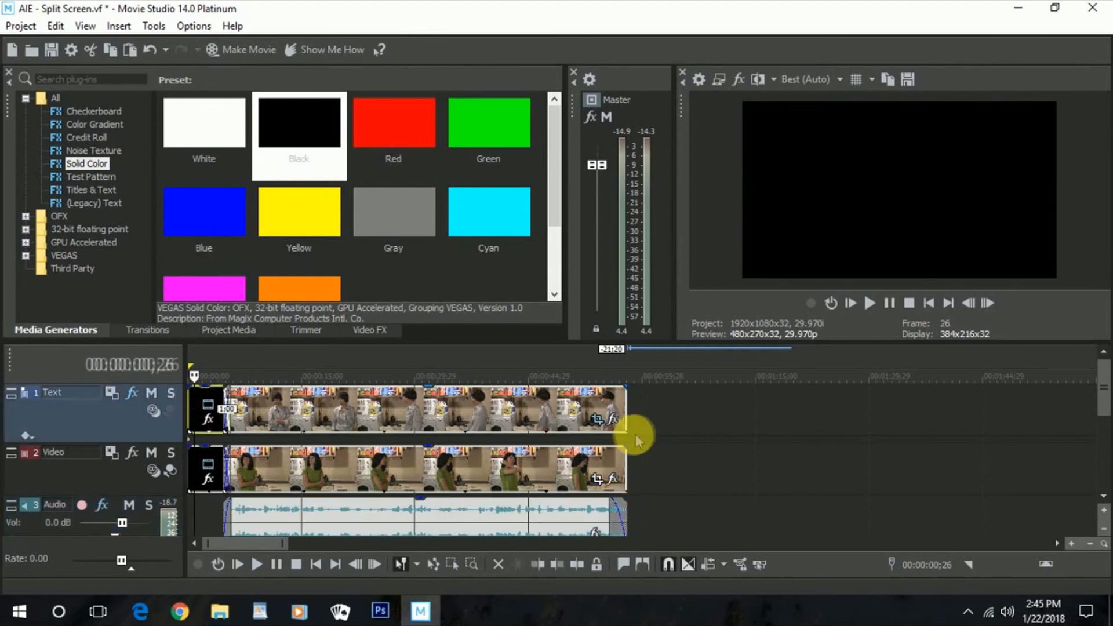
left_click(641, 409)
key("ctrl+v")
key("Return")
left_click_drag(657, 405, 619, 404)
scroll(626, 376, "up", 4)
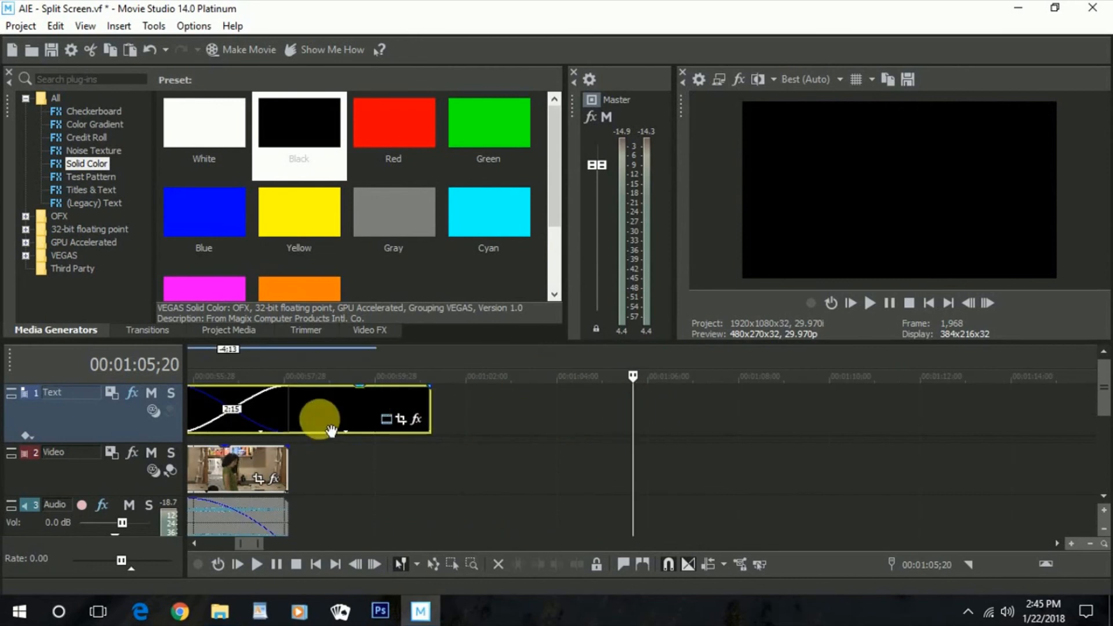
scroll(322, 420, "down", 2)
left_click_drag(478, 412, 512, 412)
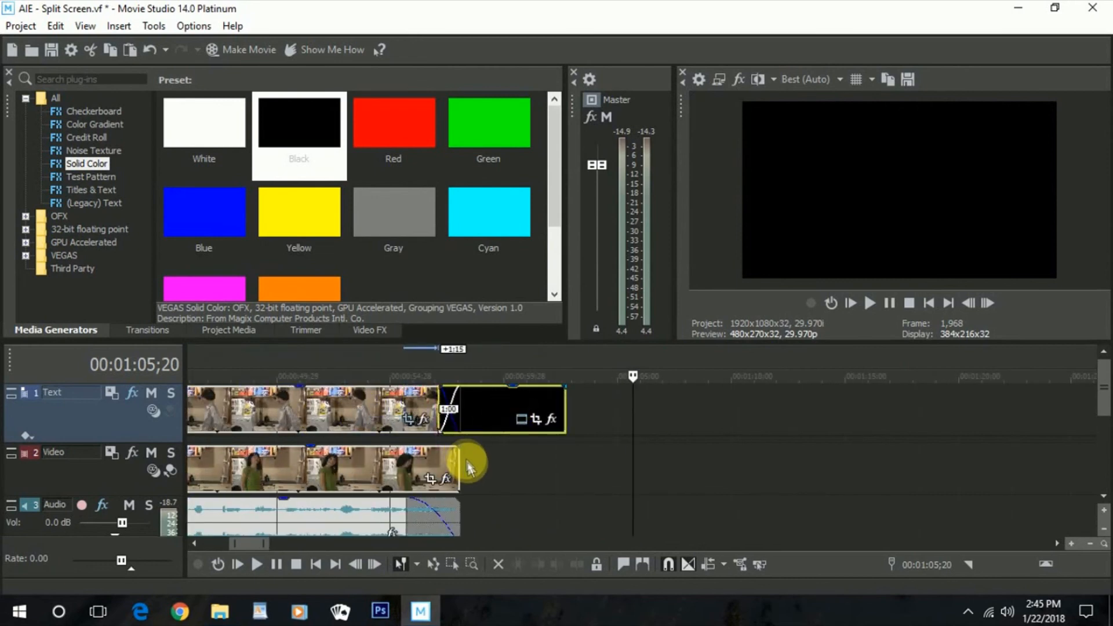
- Paste a Black clip copy at the end of the Video track, overlap it for a crossfade matching the Text track's, and play the ending
left_click(467, 459)
left_click(484, 464)
key("ctrl+v")
key("Return")
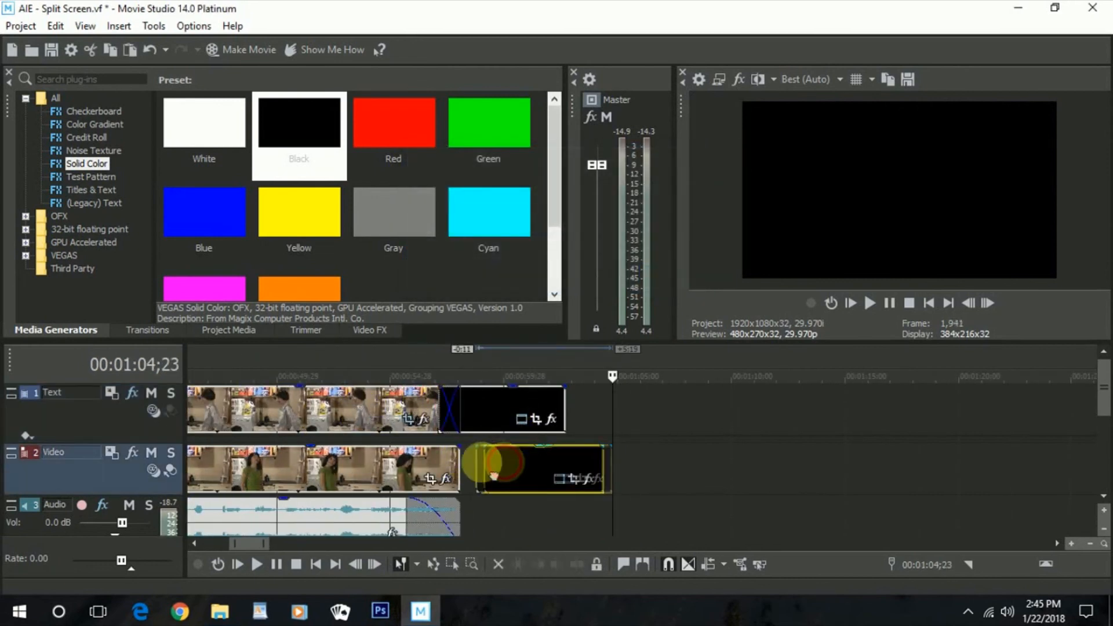
left_click_drag(504, 463, 461, 464)
left_click(416, 399)
key("space")
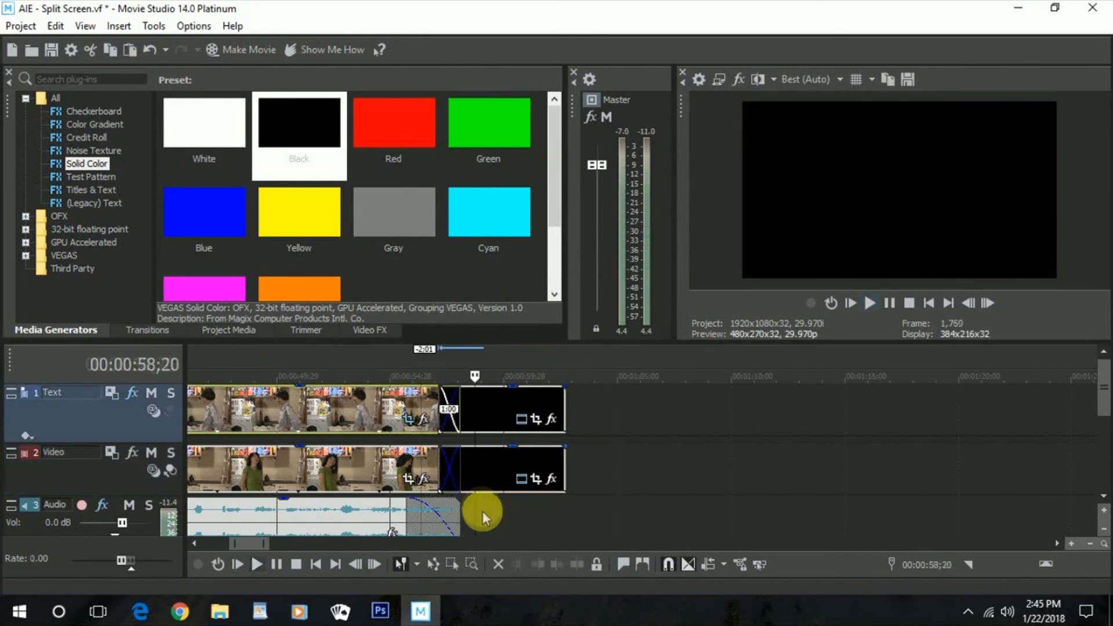
- Select the whole project from 00:00:00;00 to 00:01:02;22 as the time range and choose Render As
scroll(602, 515, "down", 10)
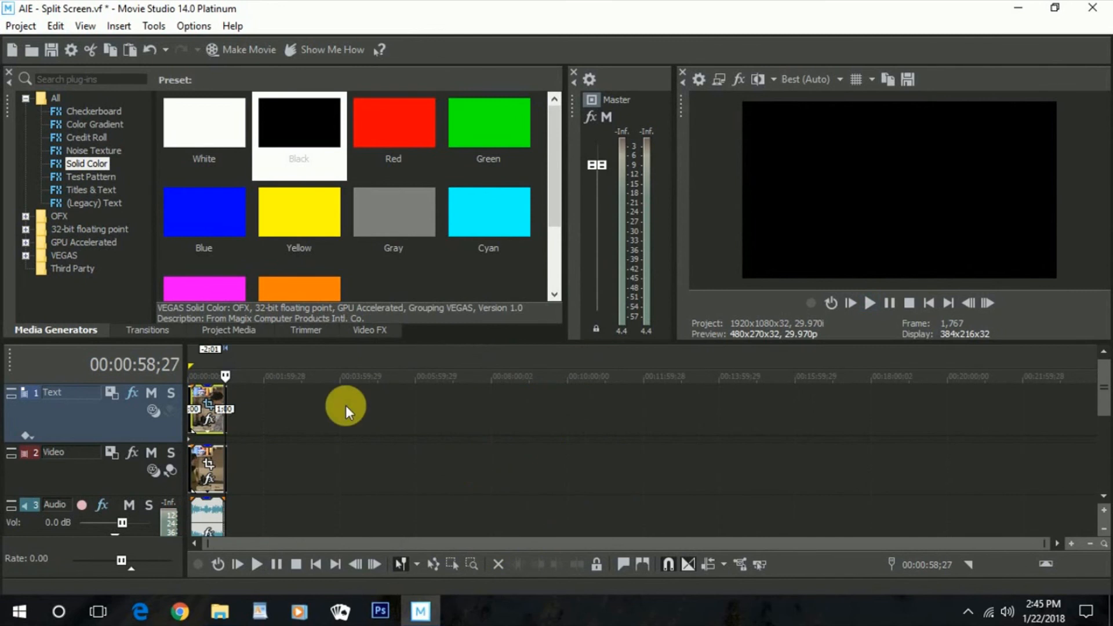
left_click(241, 391)
scroll(266, 435, "up", 10)
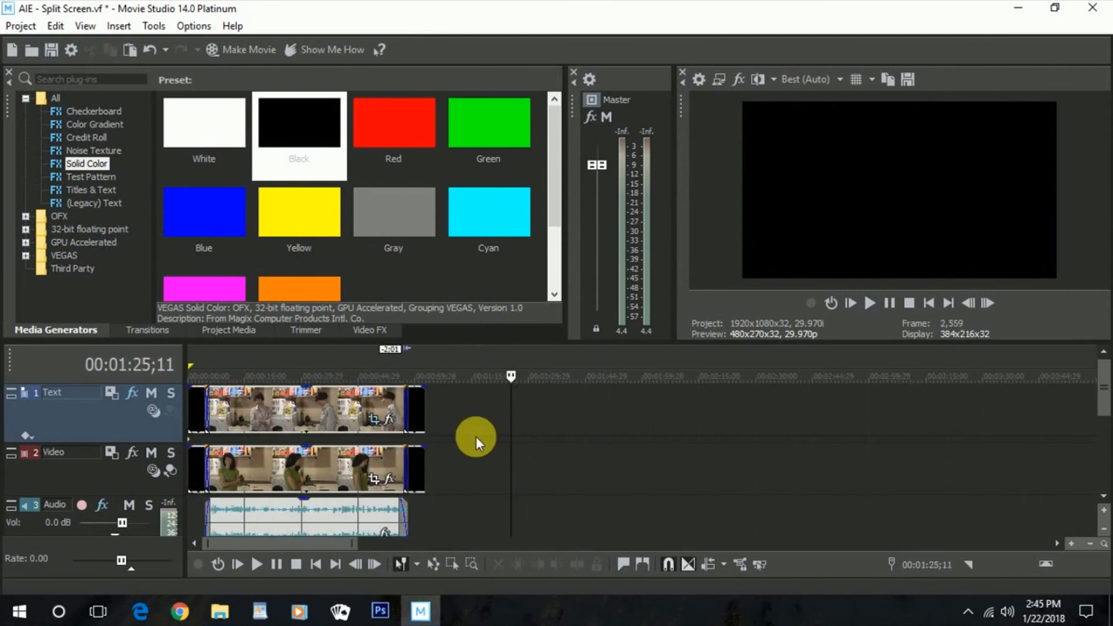
left_click_drag(435, 361, 8, 356)
left_click(22, 26)
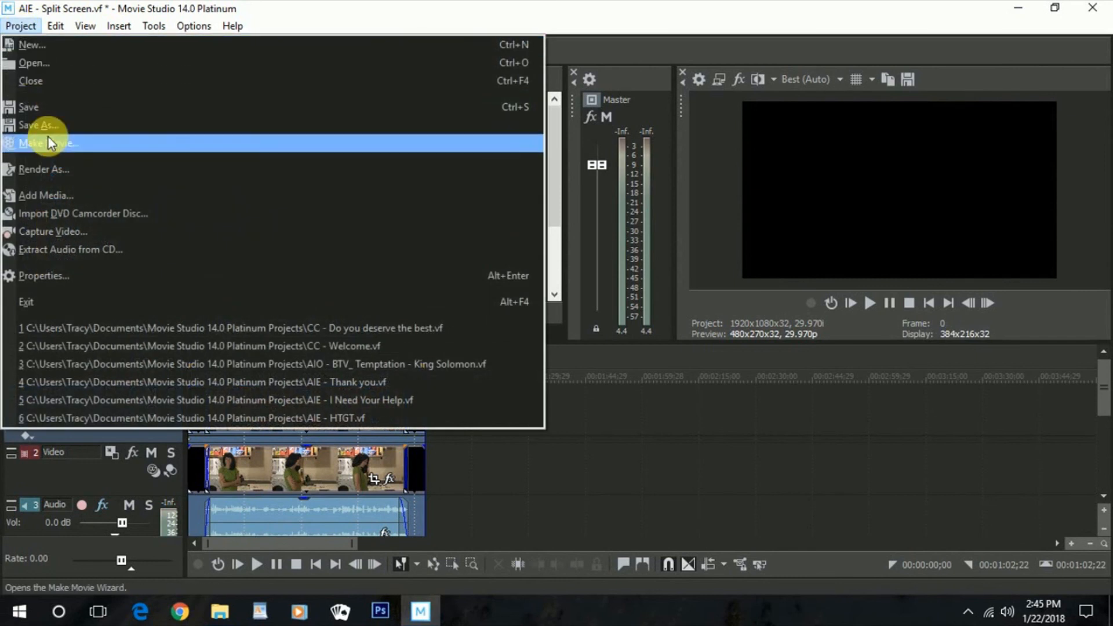
left_click(50, 169)
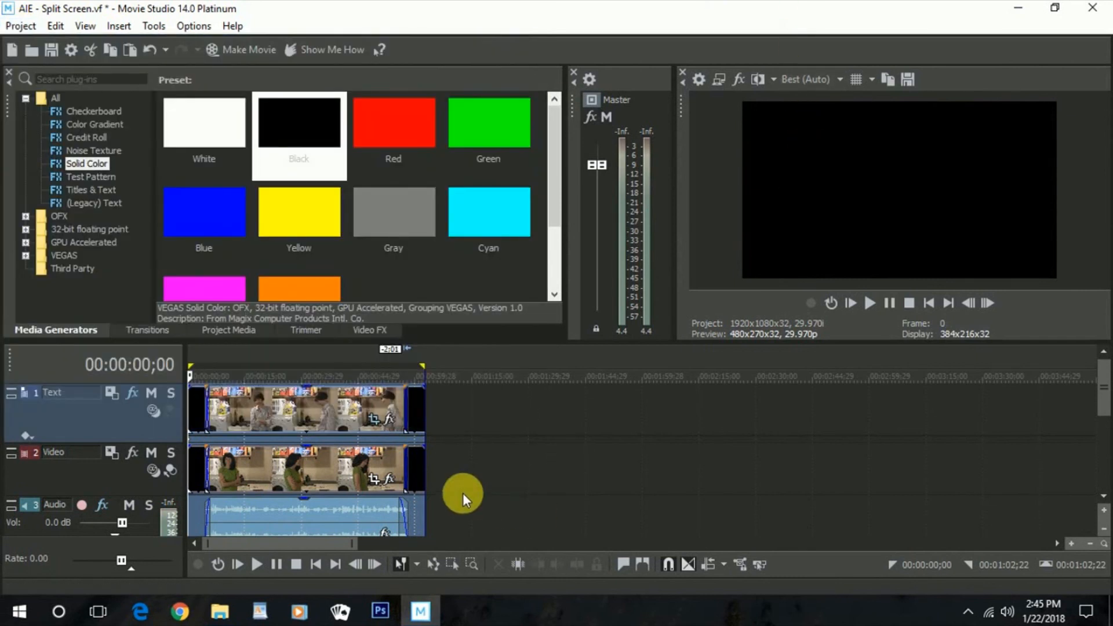
scroll(463, 493, "down", 2)
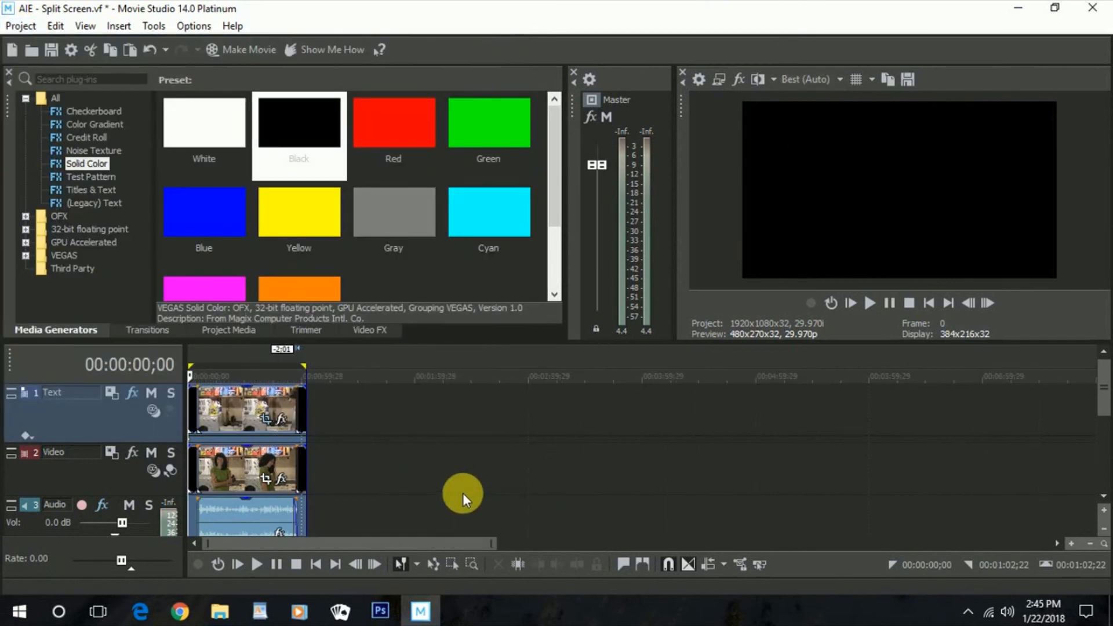